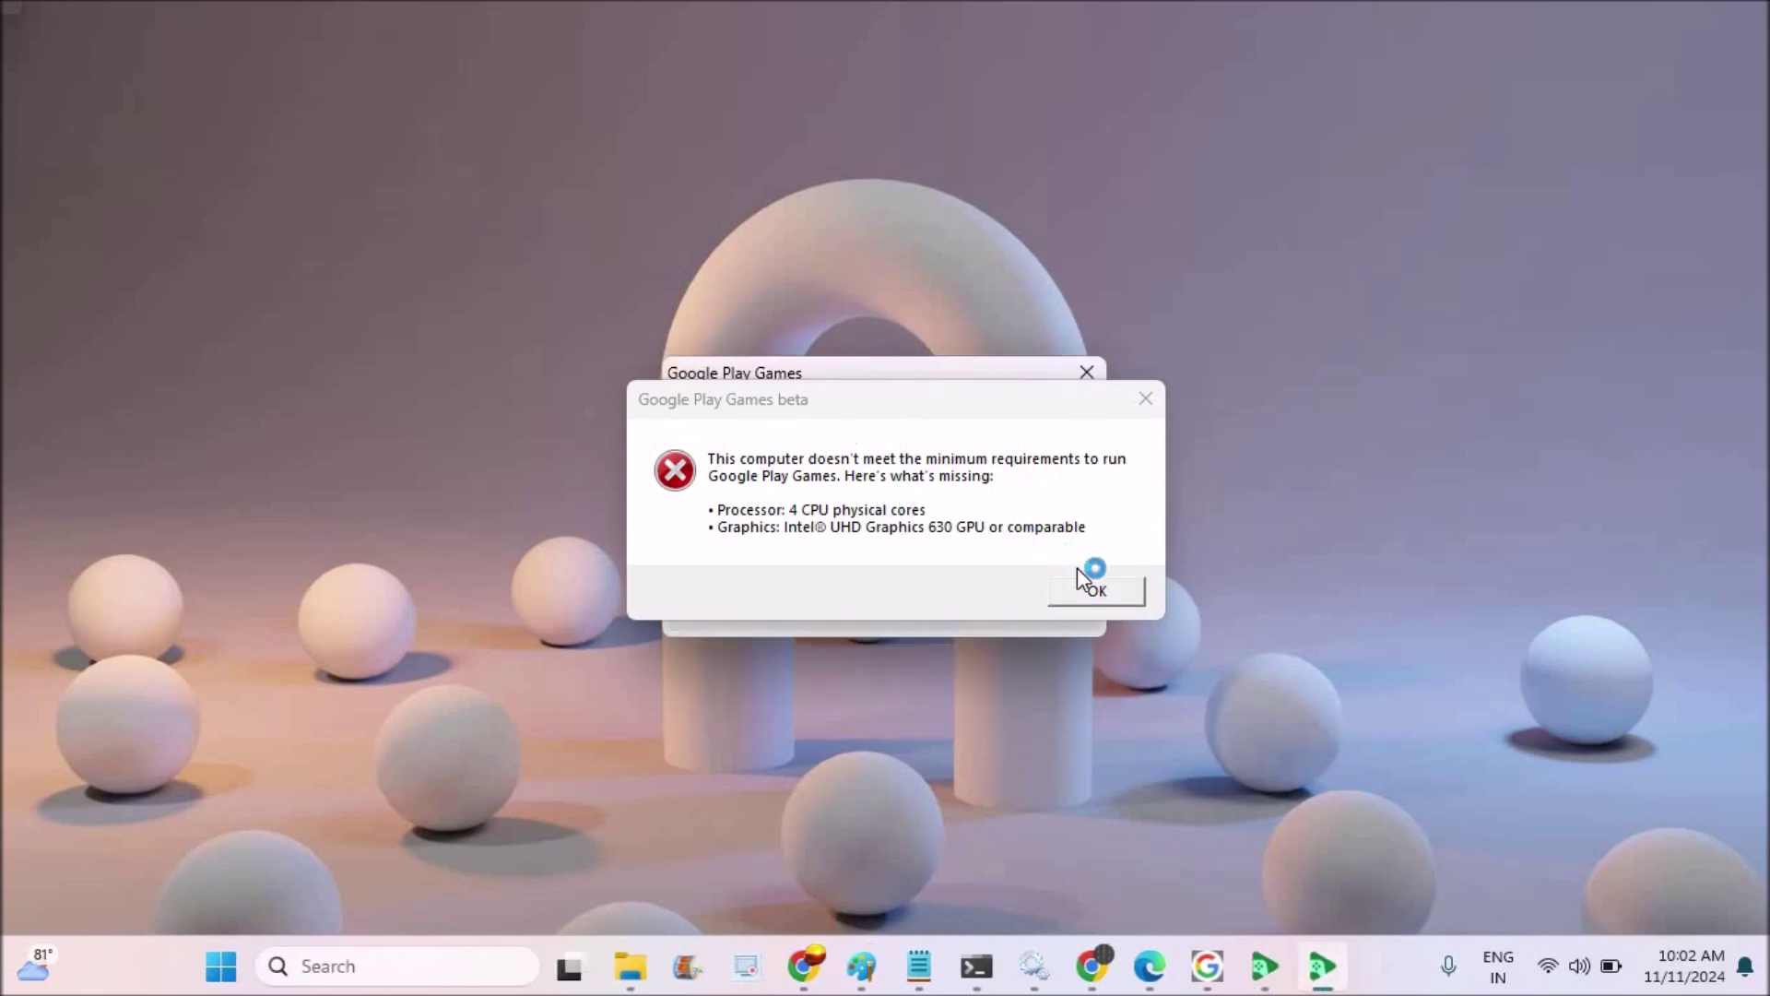
- Dismiss the minimum-requirements warning, move the startup error dialog aside, and acknowledge it with OK
{"action": "left_click", "coordinate": [1108, 590]}
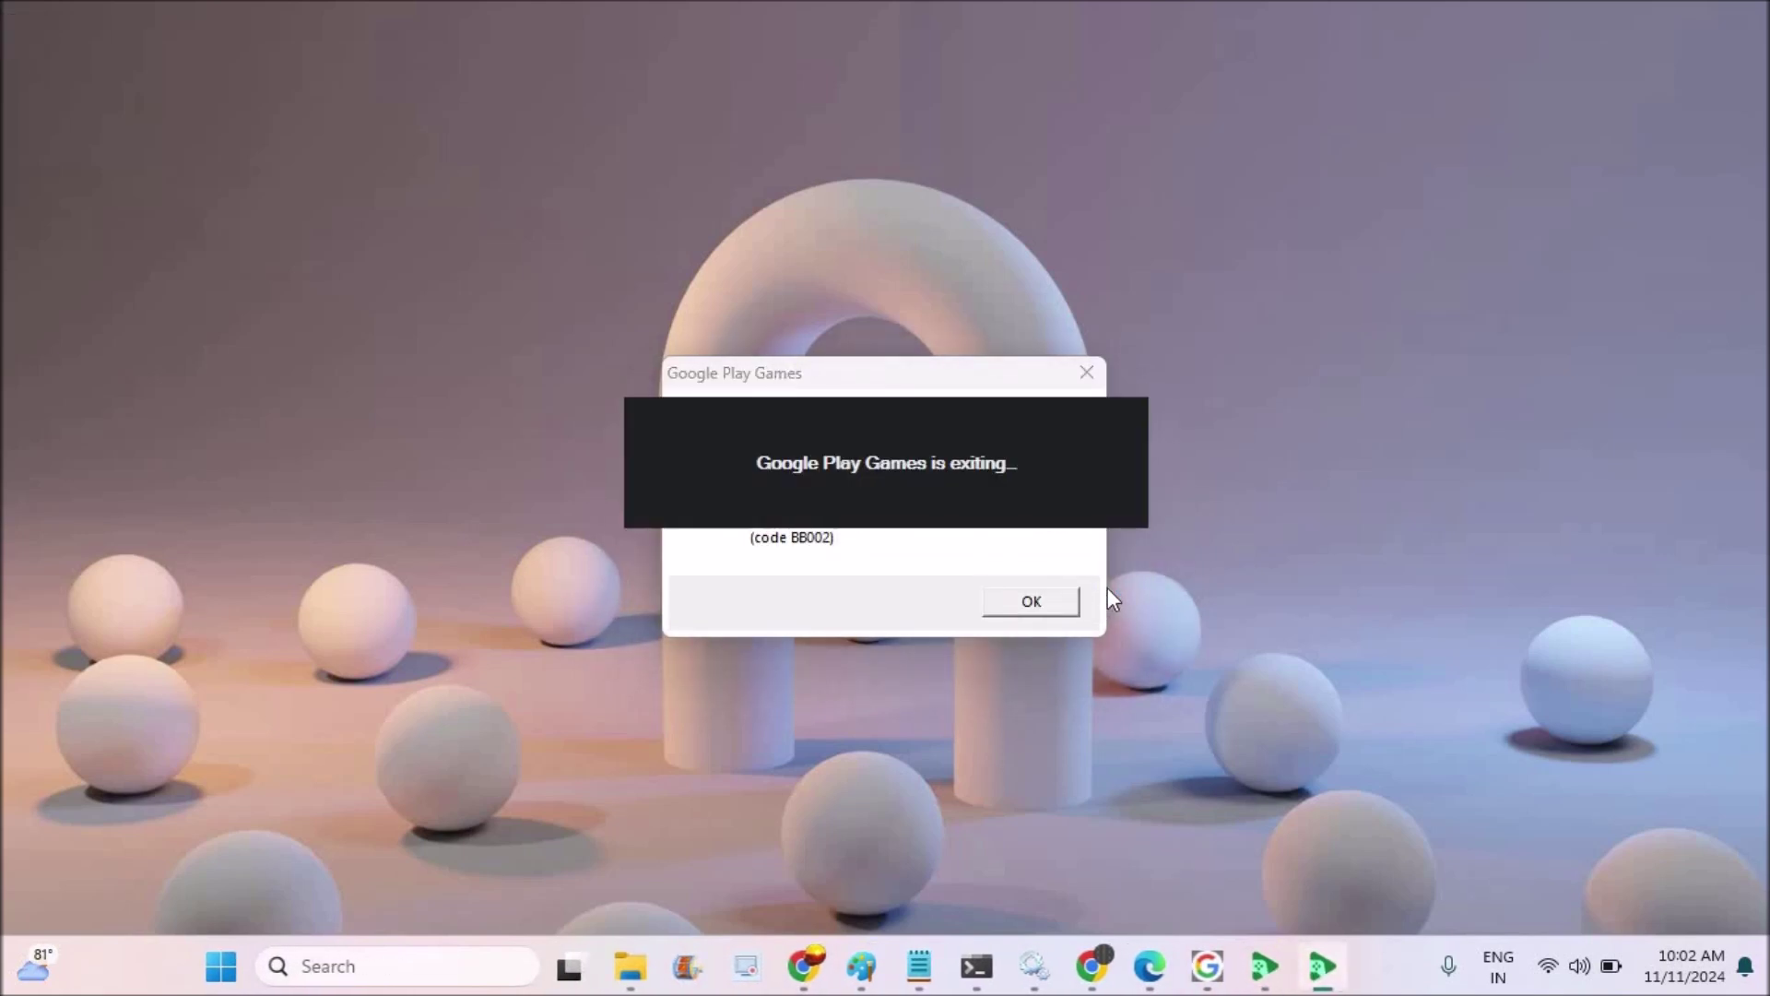
{"action": "left_click_drag", "start_coordinate": [938, 384], "coordinate": [938, 415]}
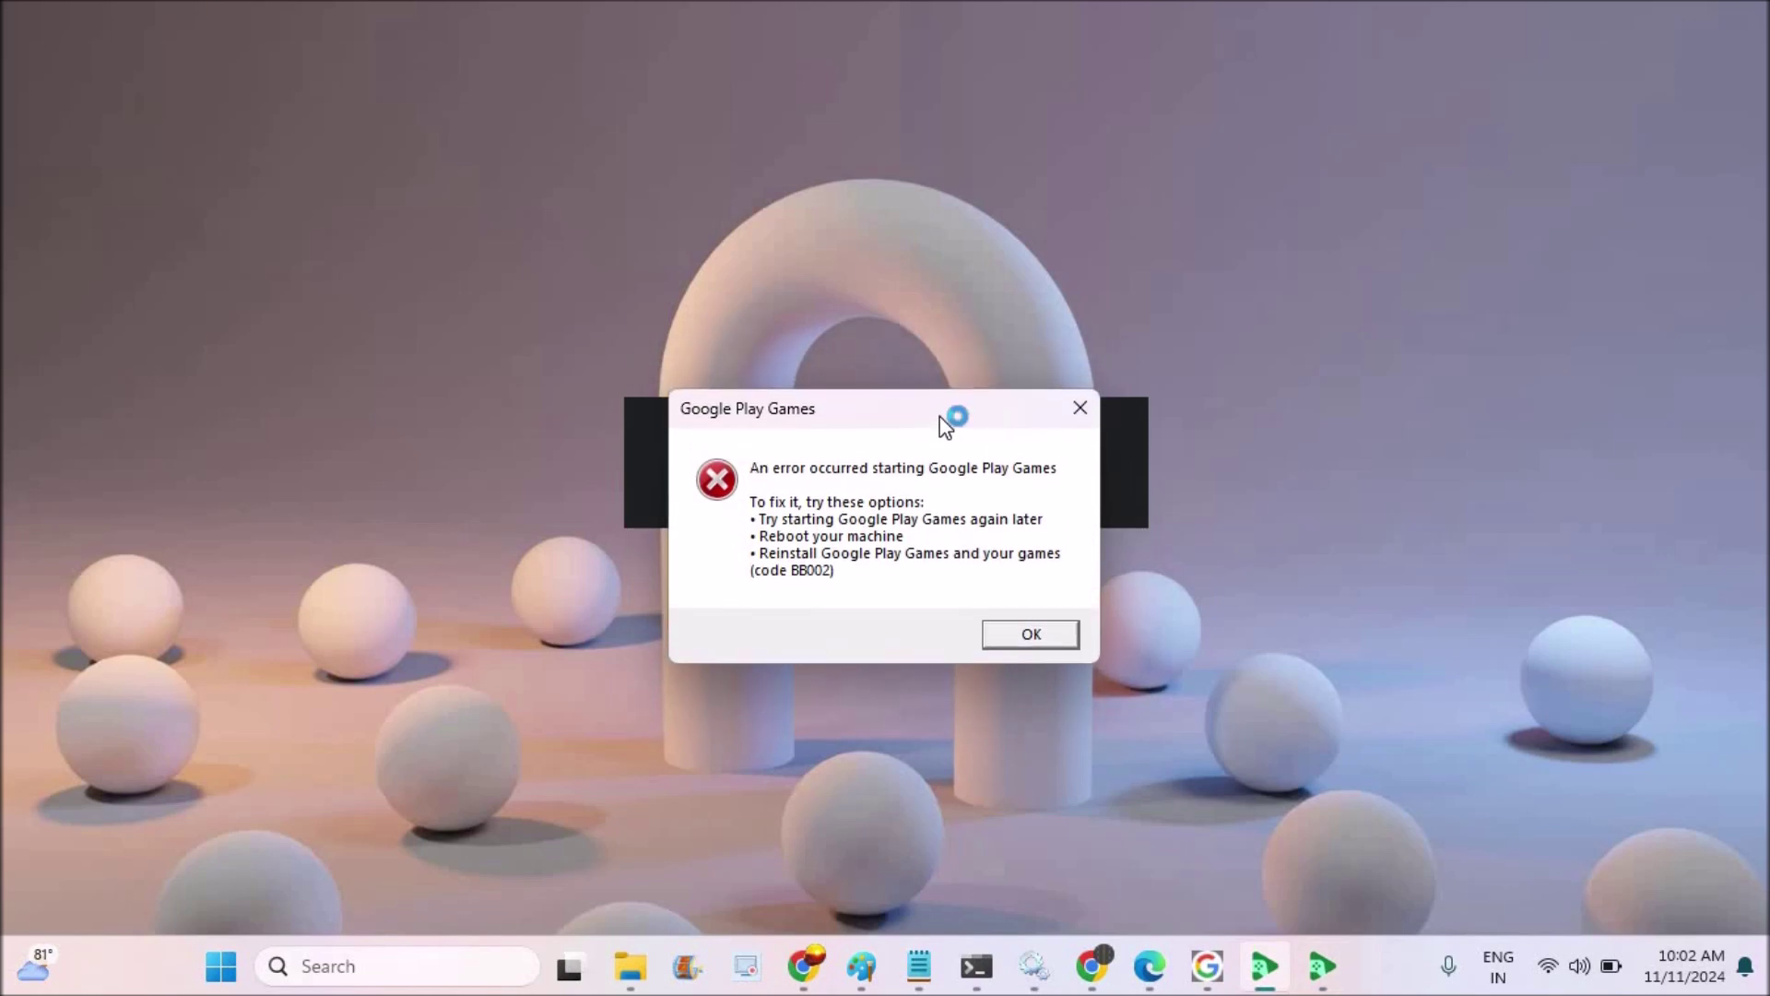
{"action": "left_click_drag", "start_coordinate": [940, 415], "coordinate": [949, 445]}
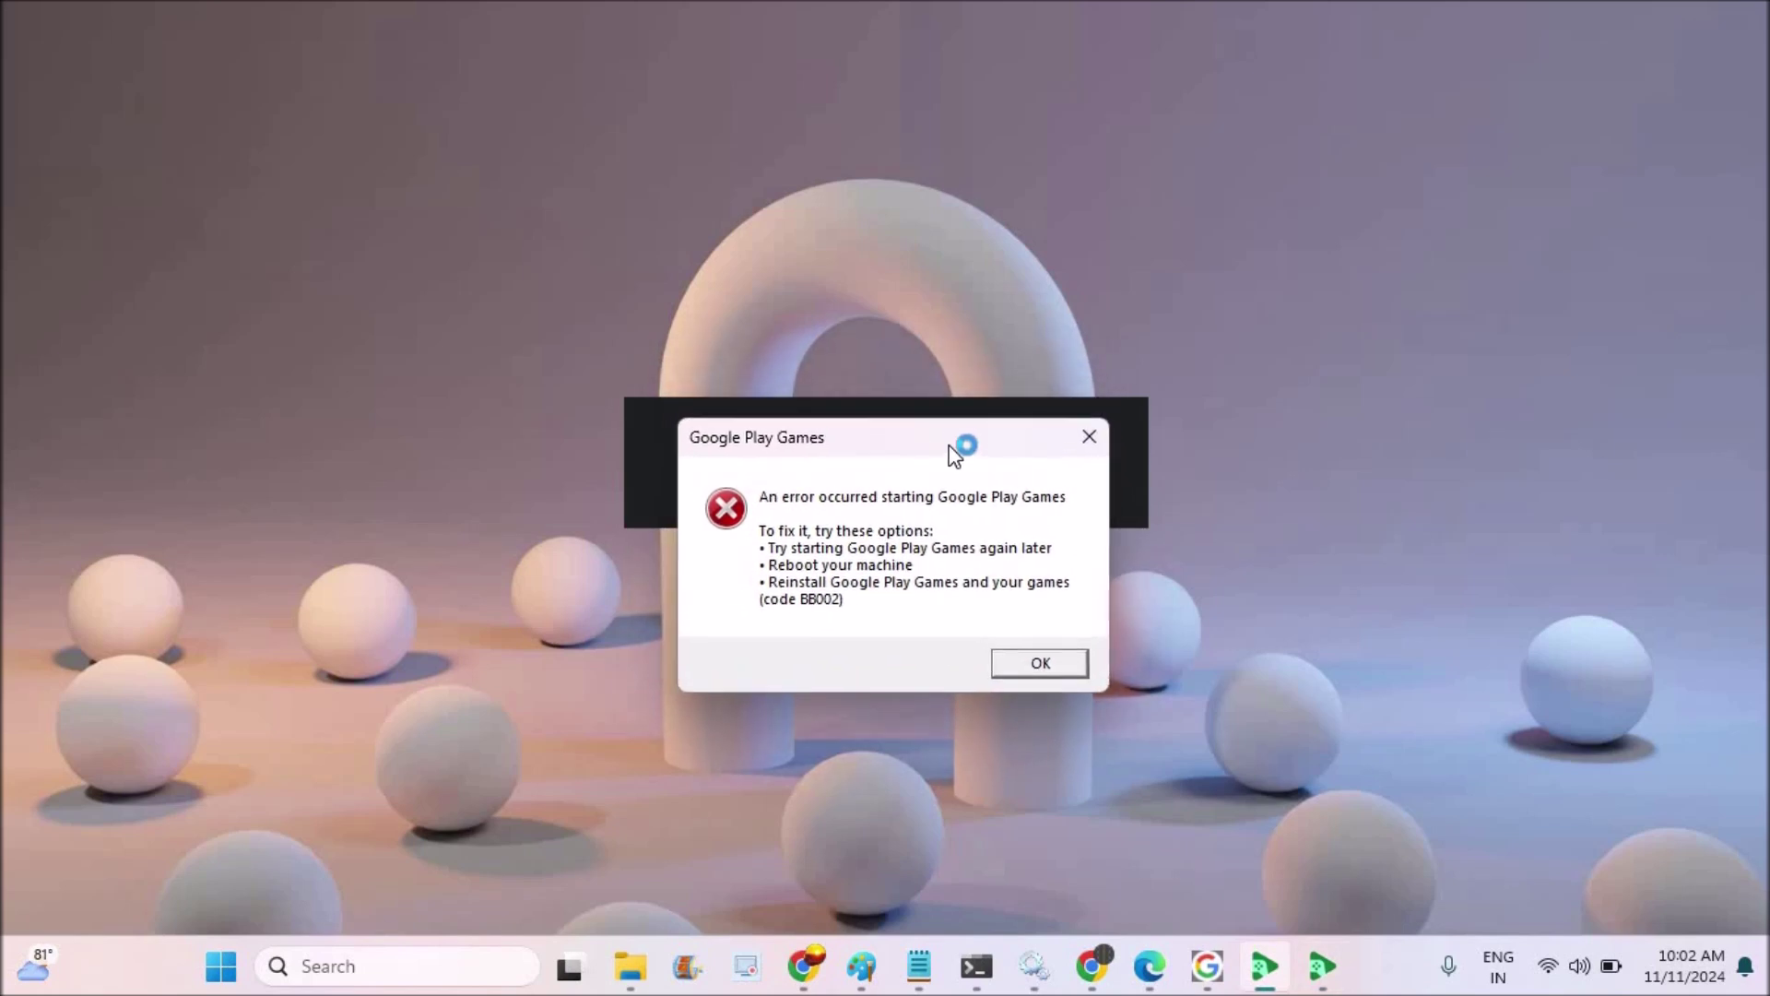
{"action": "left_click", "coordinate": [1015, 657]}
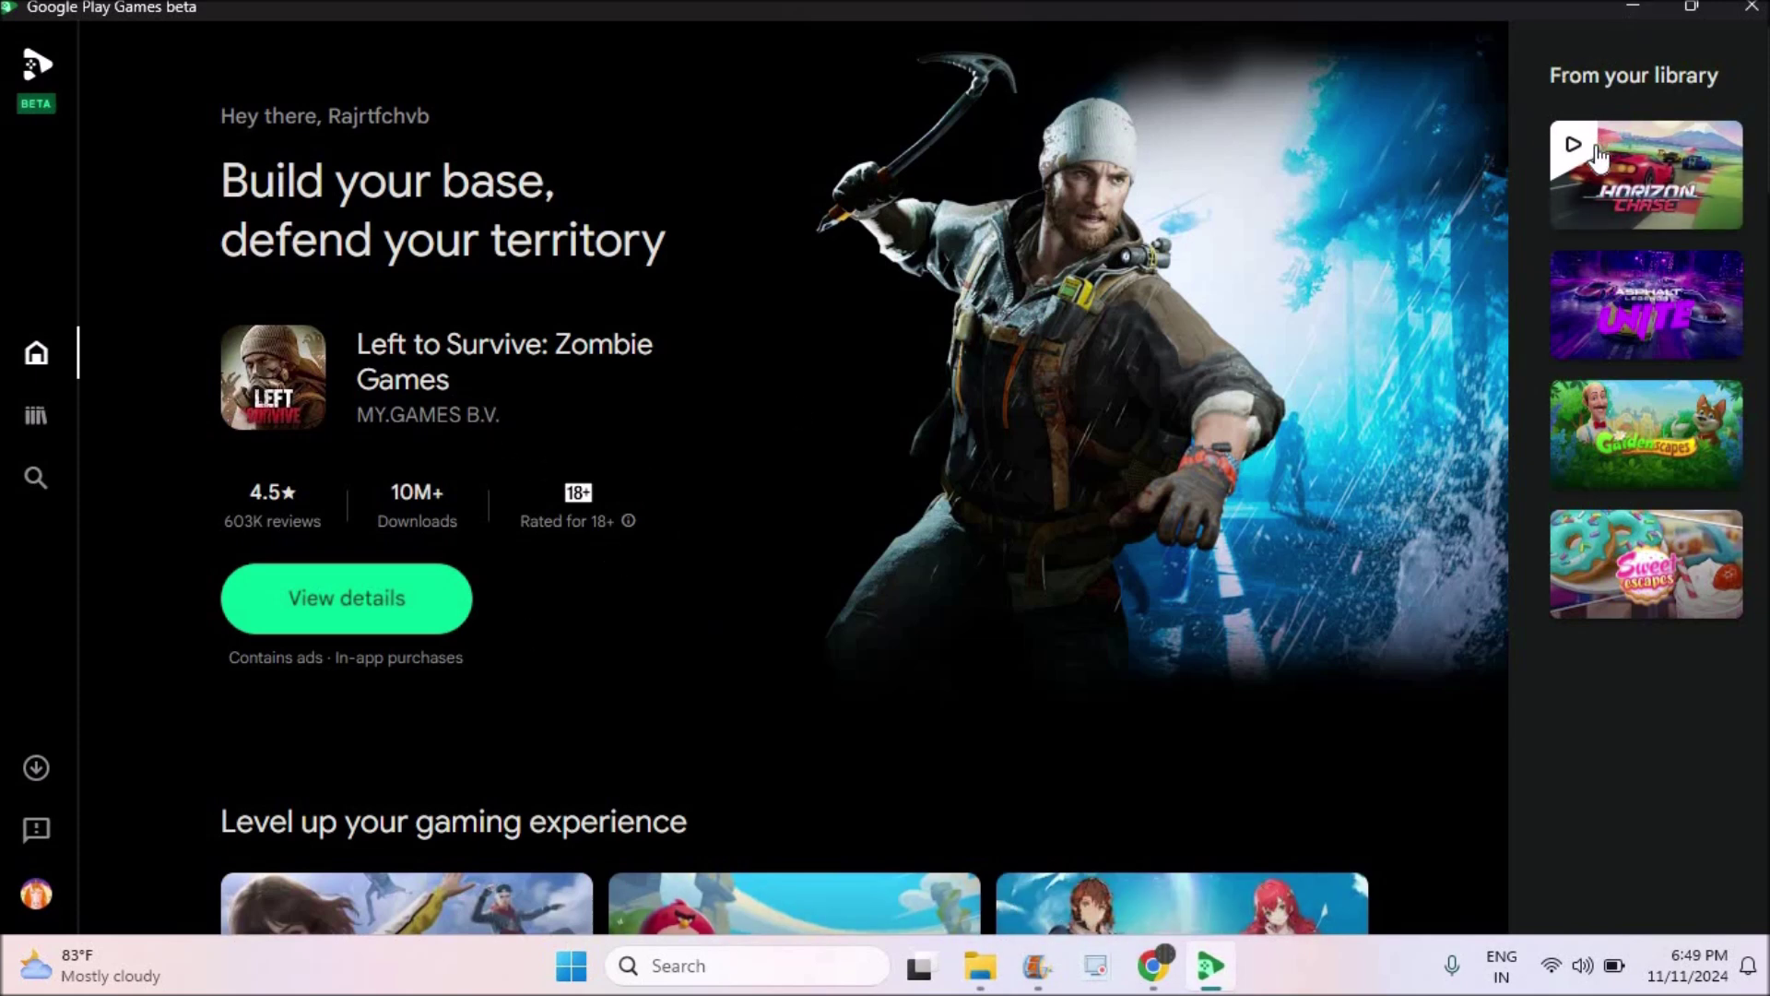
- Minimize Google Play Games beta to reveal the browser's minimum-requirements results
{"action": "left_click", "coordinate": [1629, 7]}
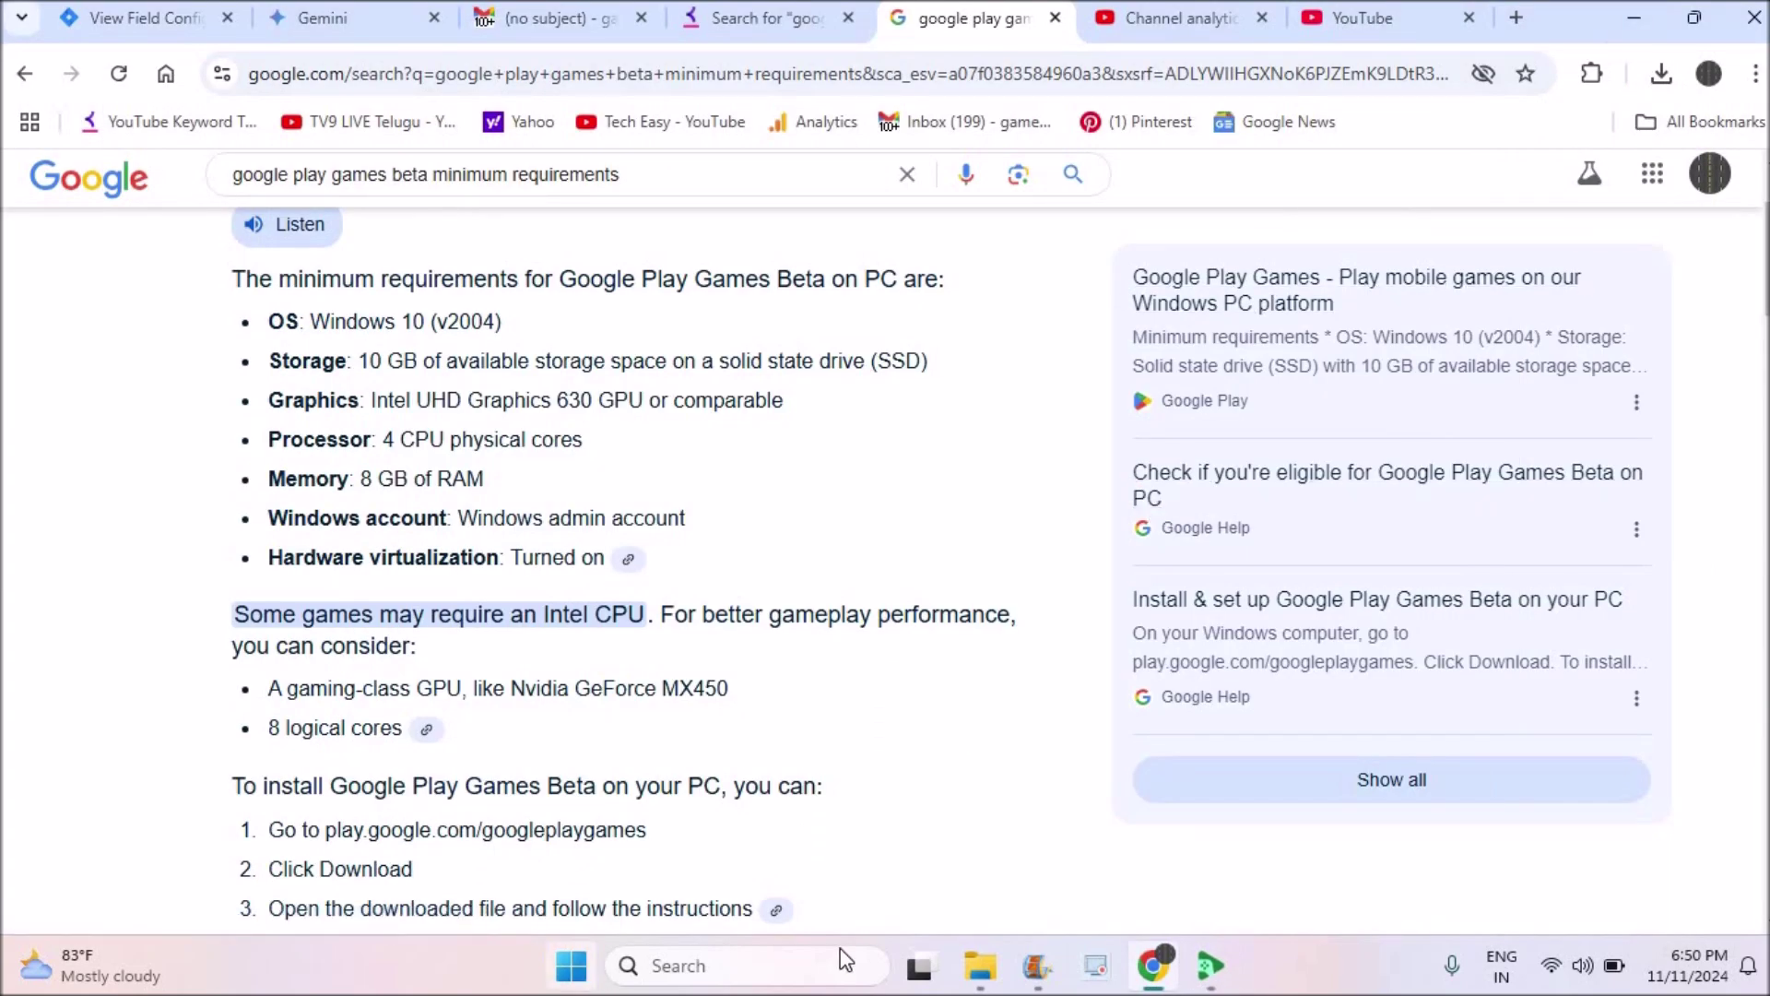
- Open Properties for This PC from File Explorer's navigation pane to view device specifications
{"action": "left_click", "coordinate": [980, 968]}
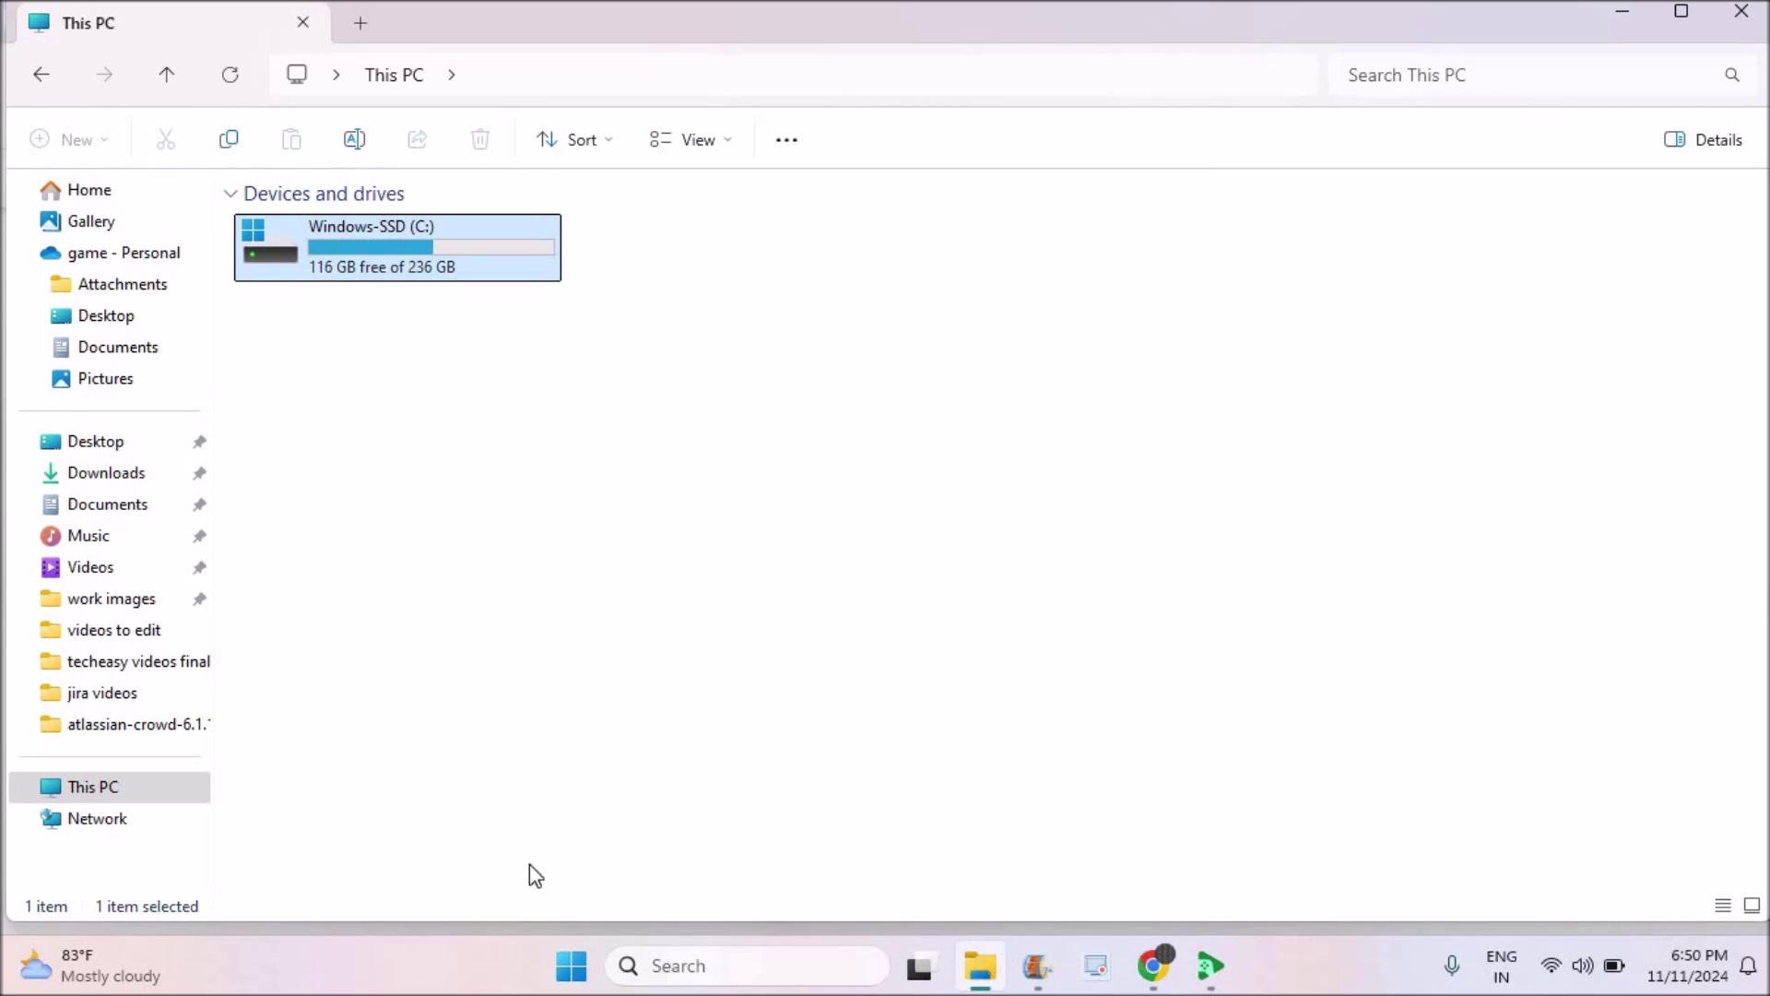
{"action": "left_click", "coordinate": [163, 793]}
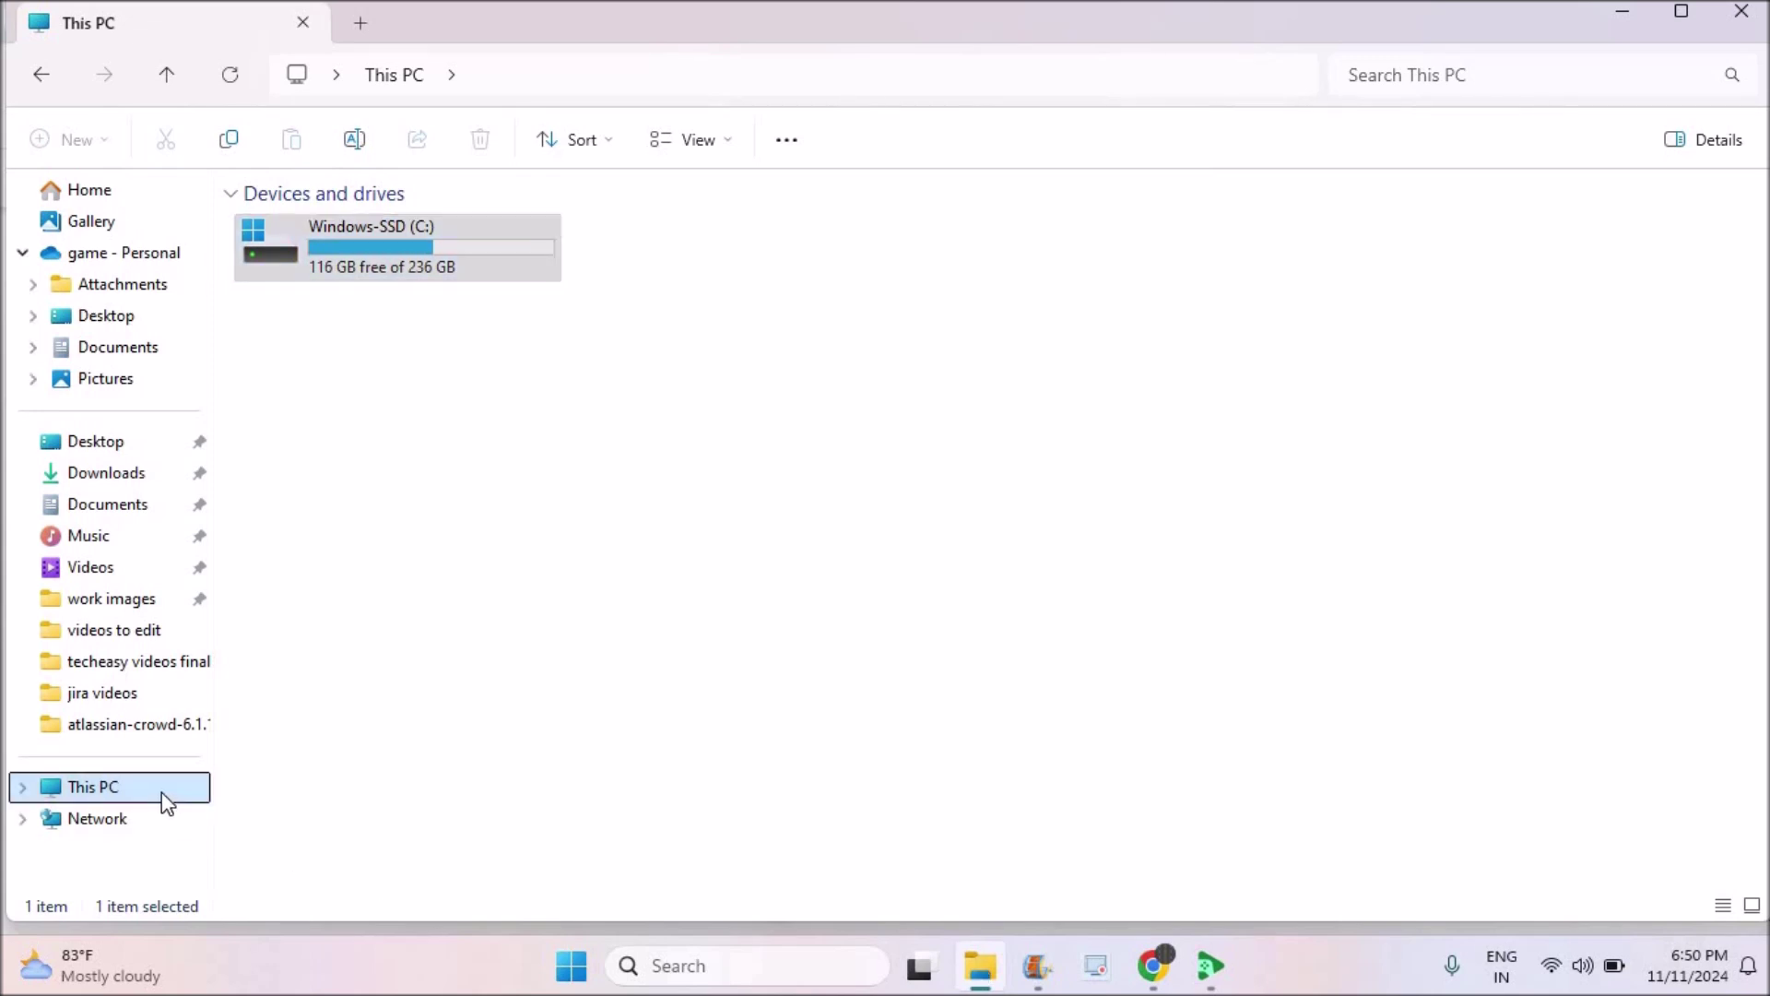
{"action": "right_click", "coordinate": [162, 793]}
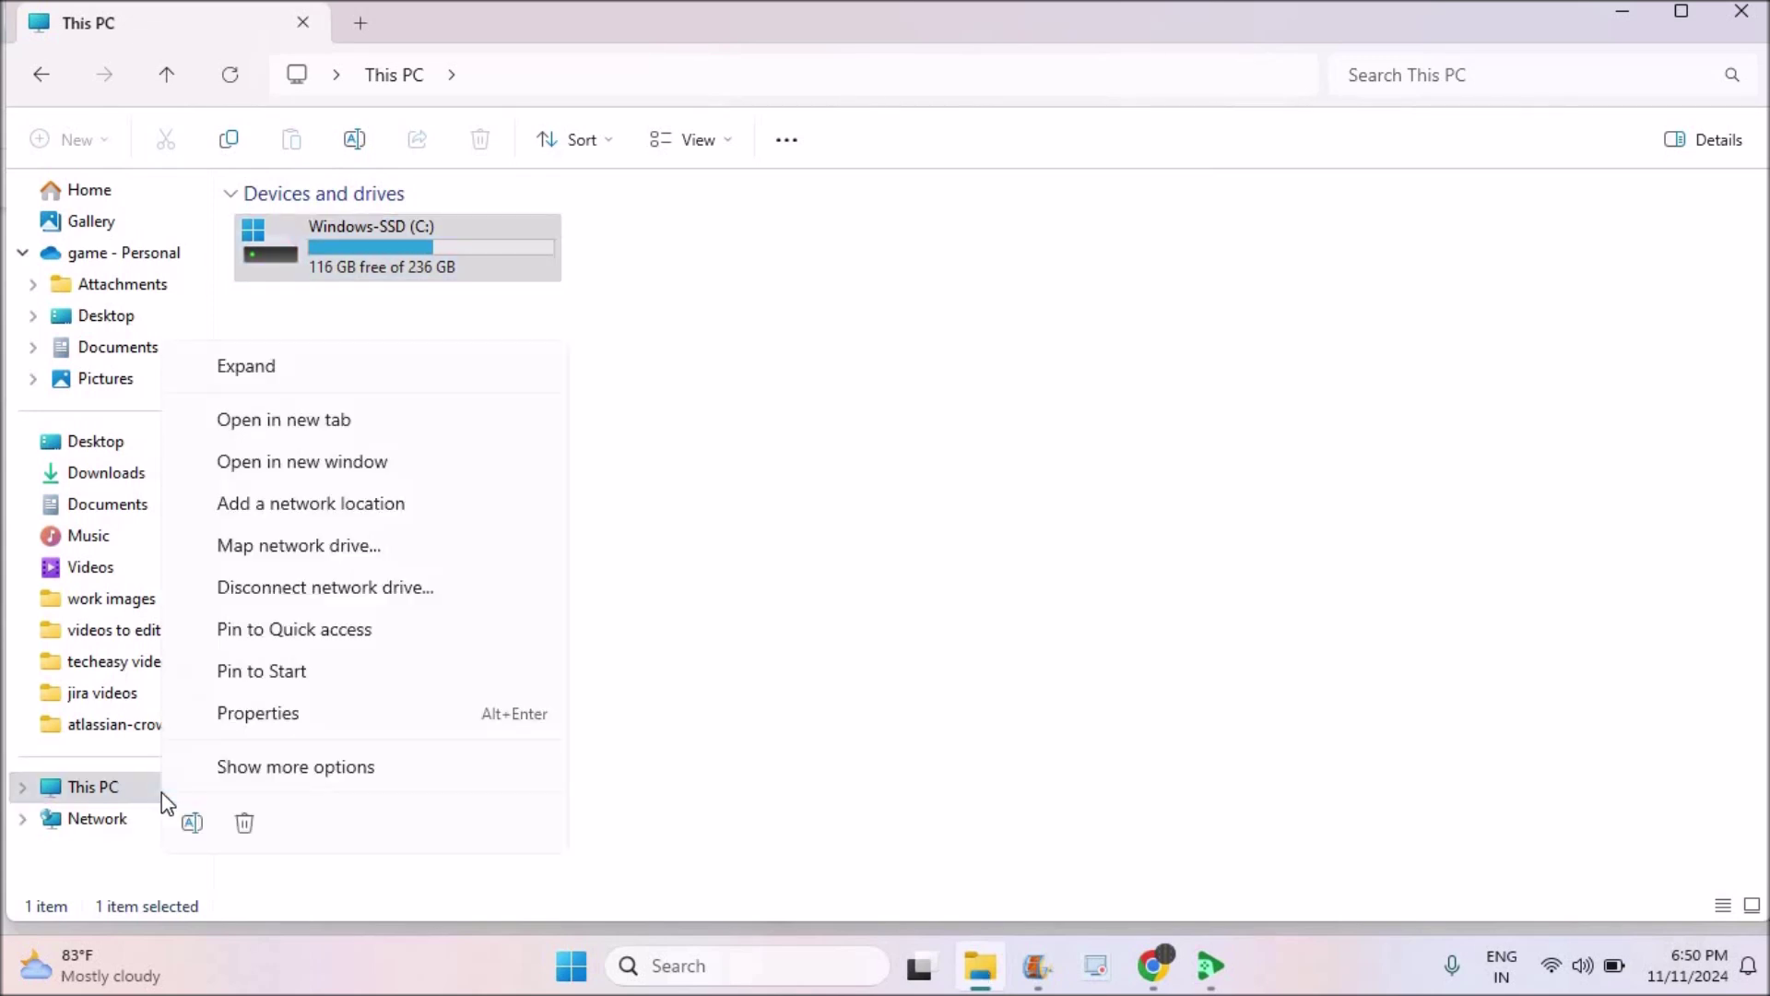
{"action": "left_click", "coordinate": [292, 719]}
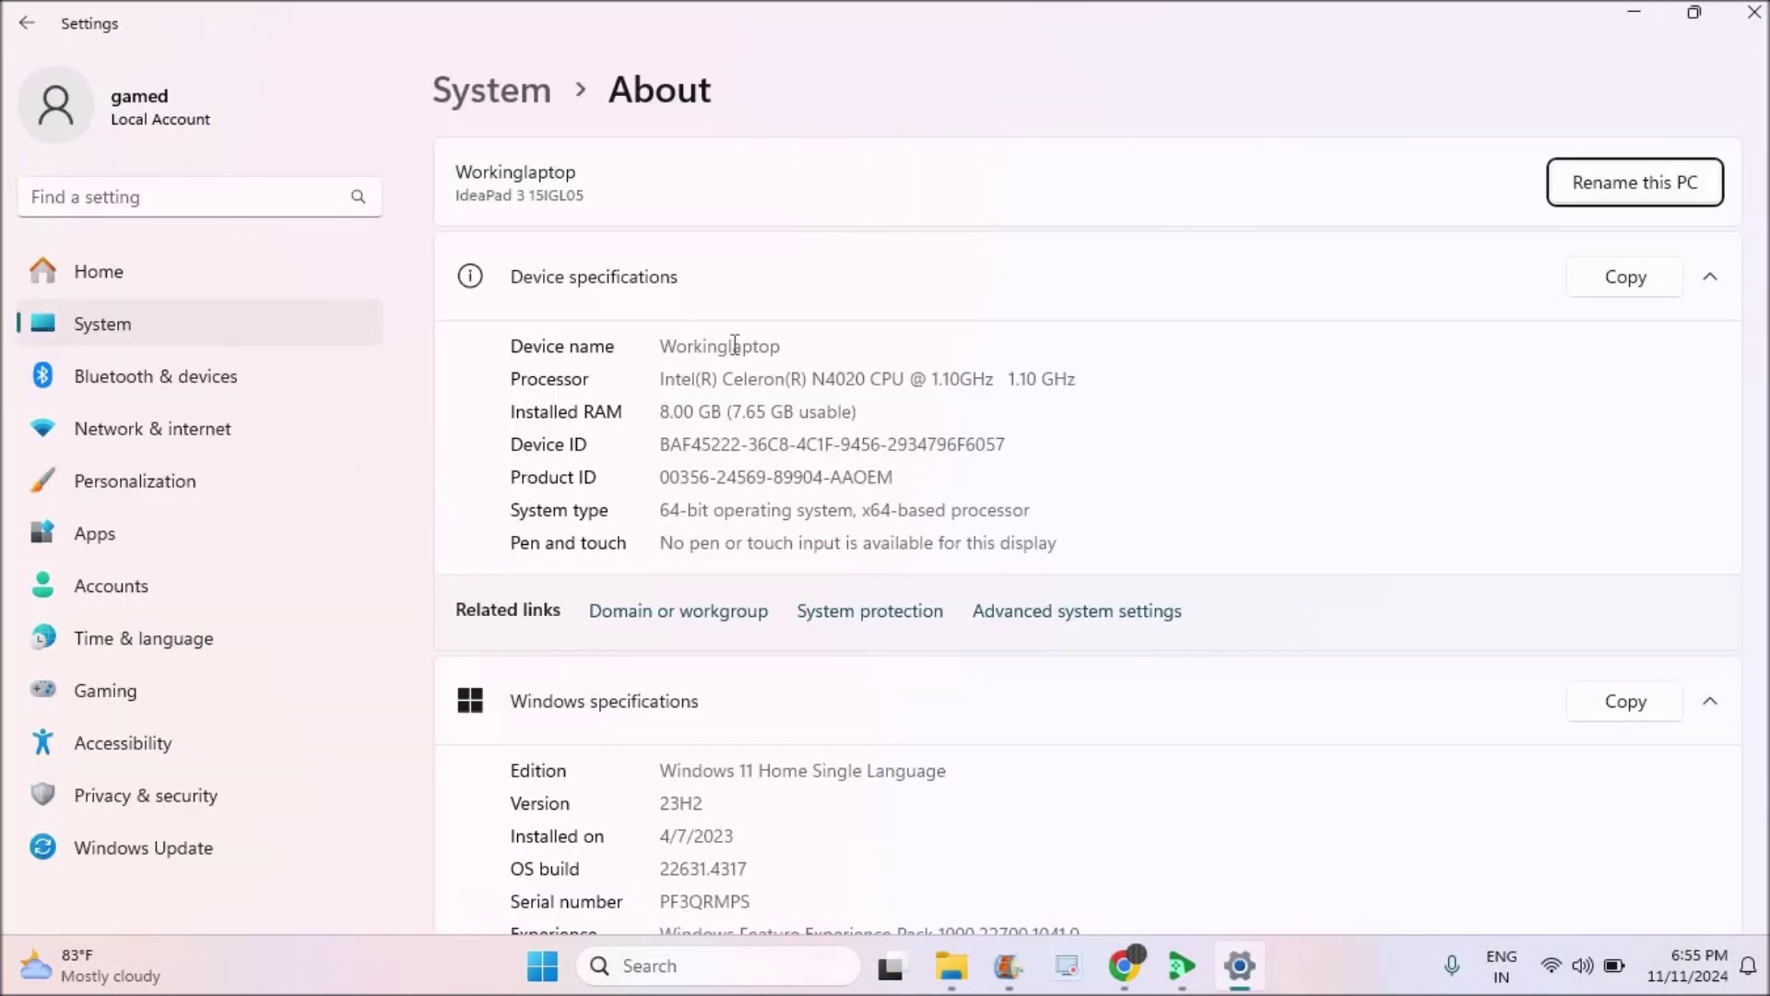
- Highlight the Intel Celeron N4020 processor name, then open and close Advanced system settings
{"action": "left_click", "coordinate": [663, 343]}
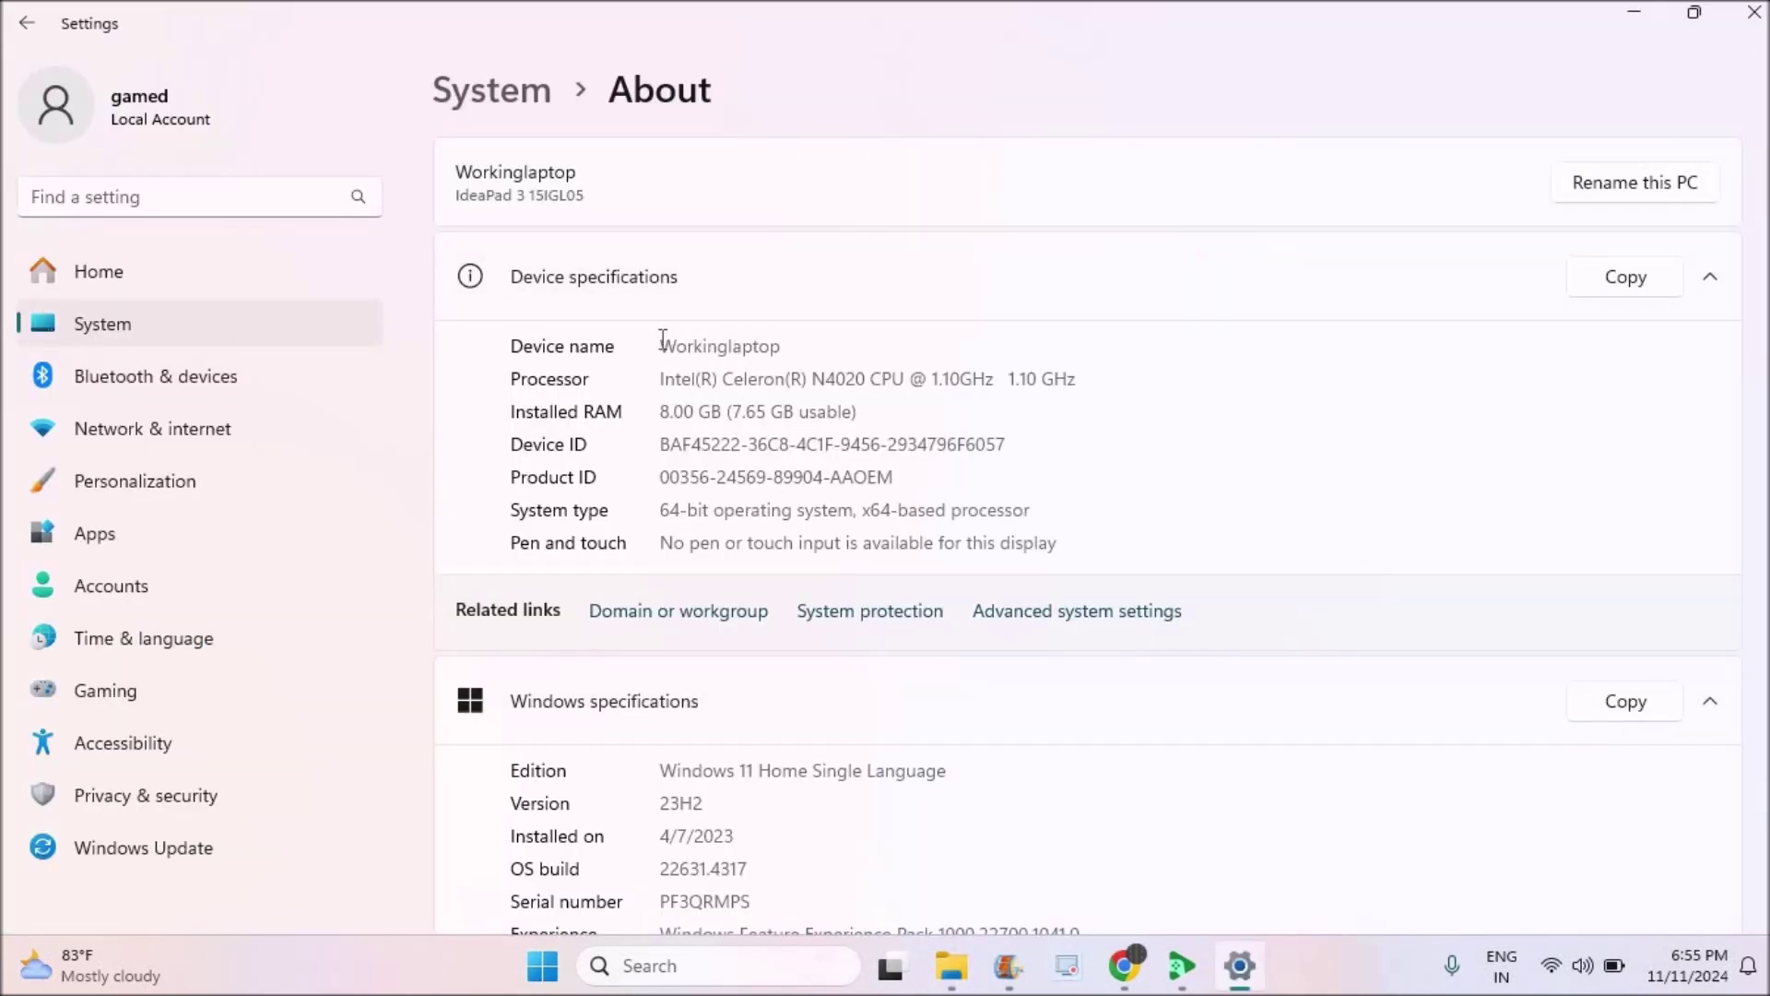
{"action": "left_click_drag", "start_coordinate": [663, 343], "coordinate": [755, 410]}
{"action": "left_click", "coordinate": [669, 415]}
{"action": "left_click_drag", "start_coordinate": [663, 379], "coordinate": [1014, 358]}
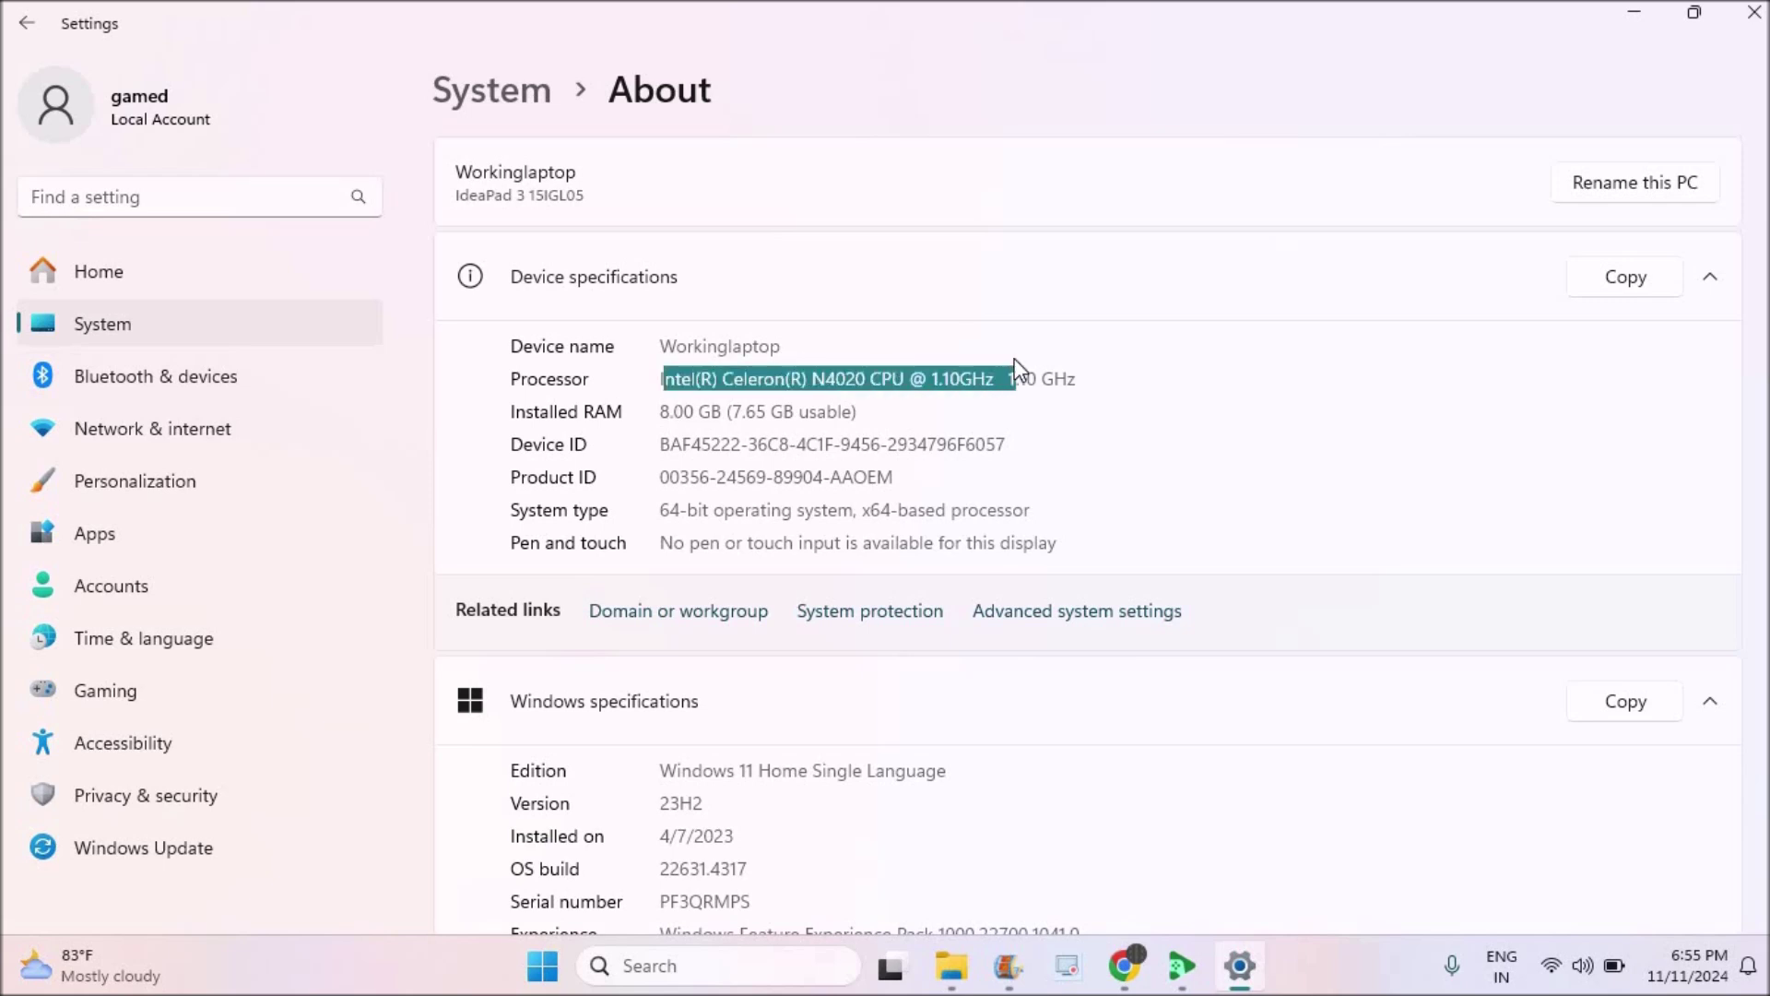
{"action": "left_click", "coordinate": [954, 382]}
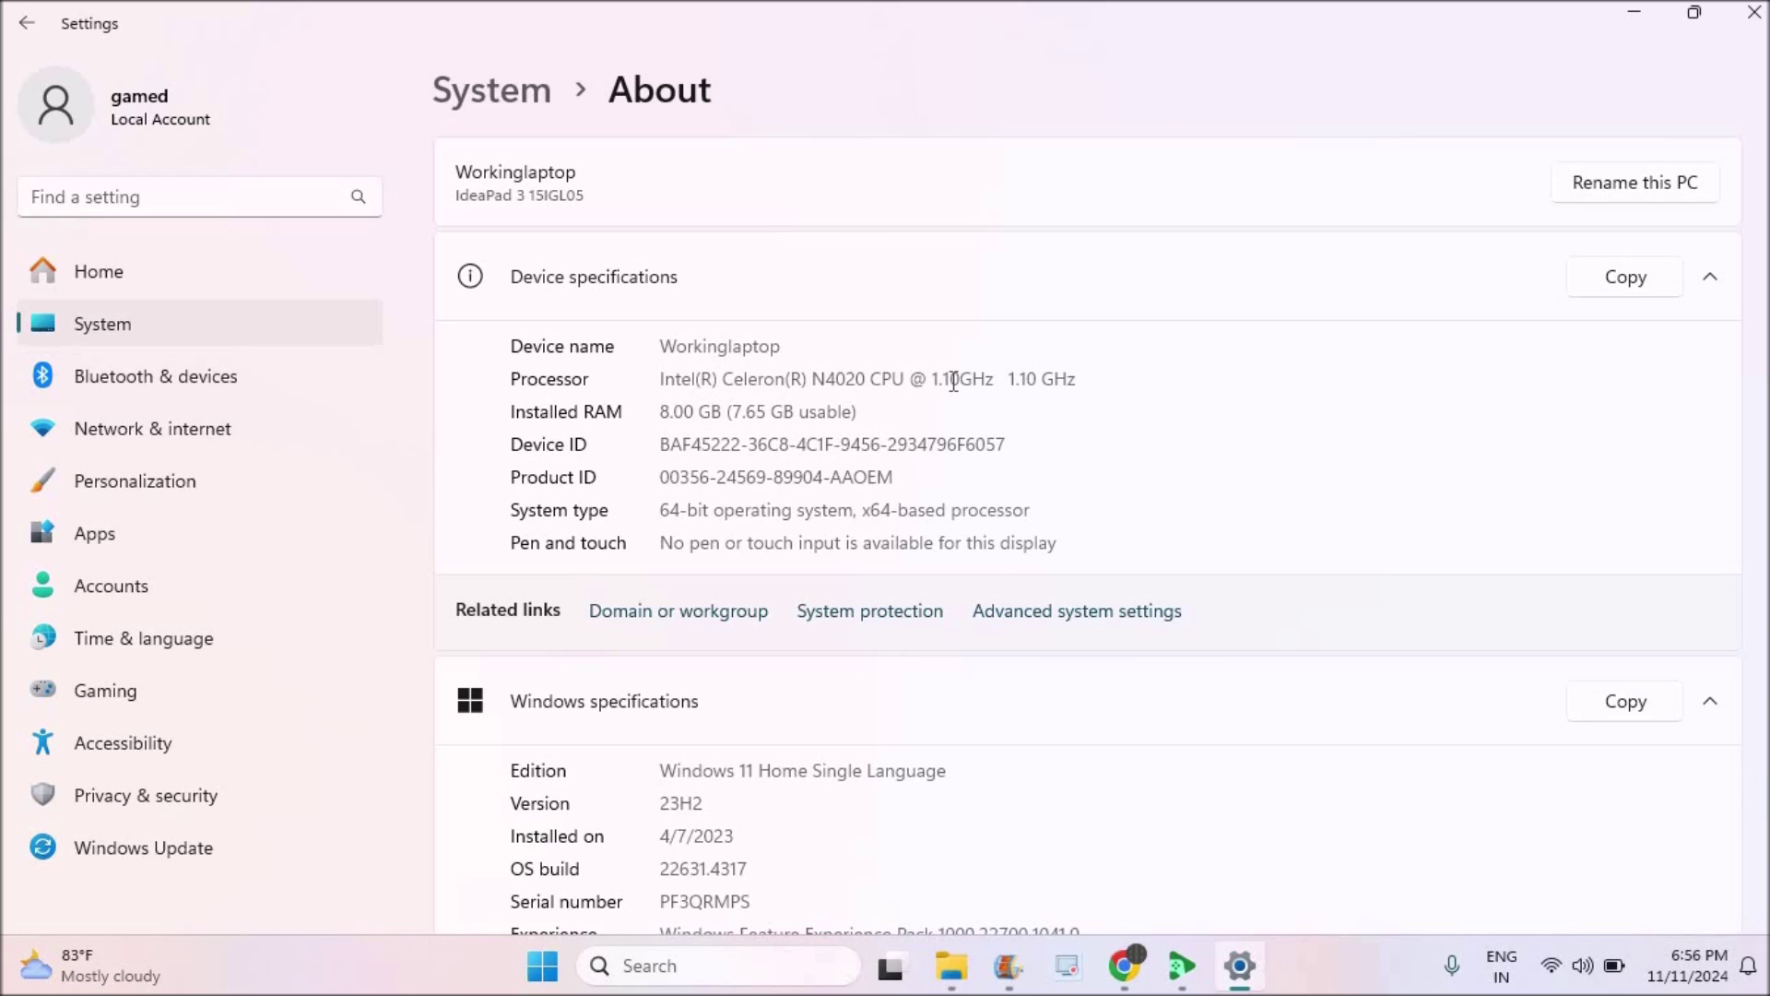
{"action": "left_click", "coordinate": [1099, 614]}
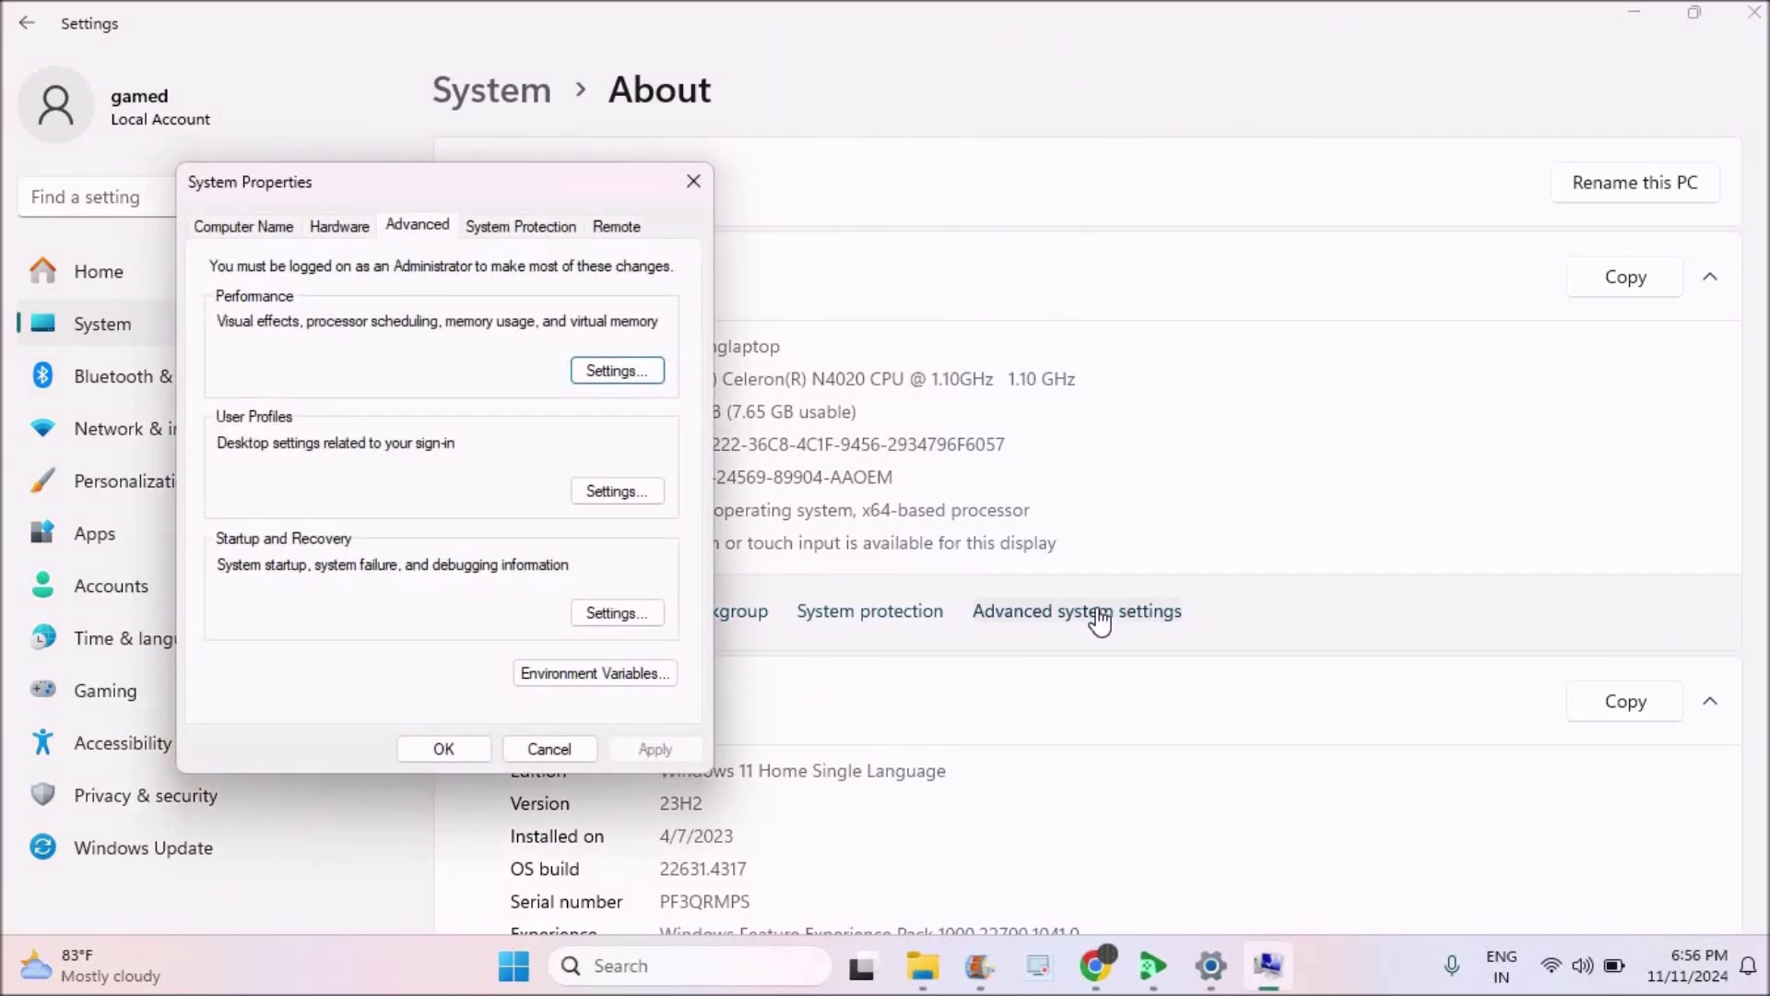
{"action": "left_click", "coordinate": [694, 182]}
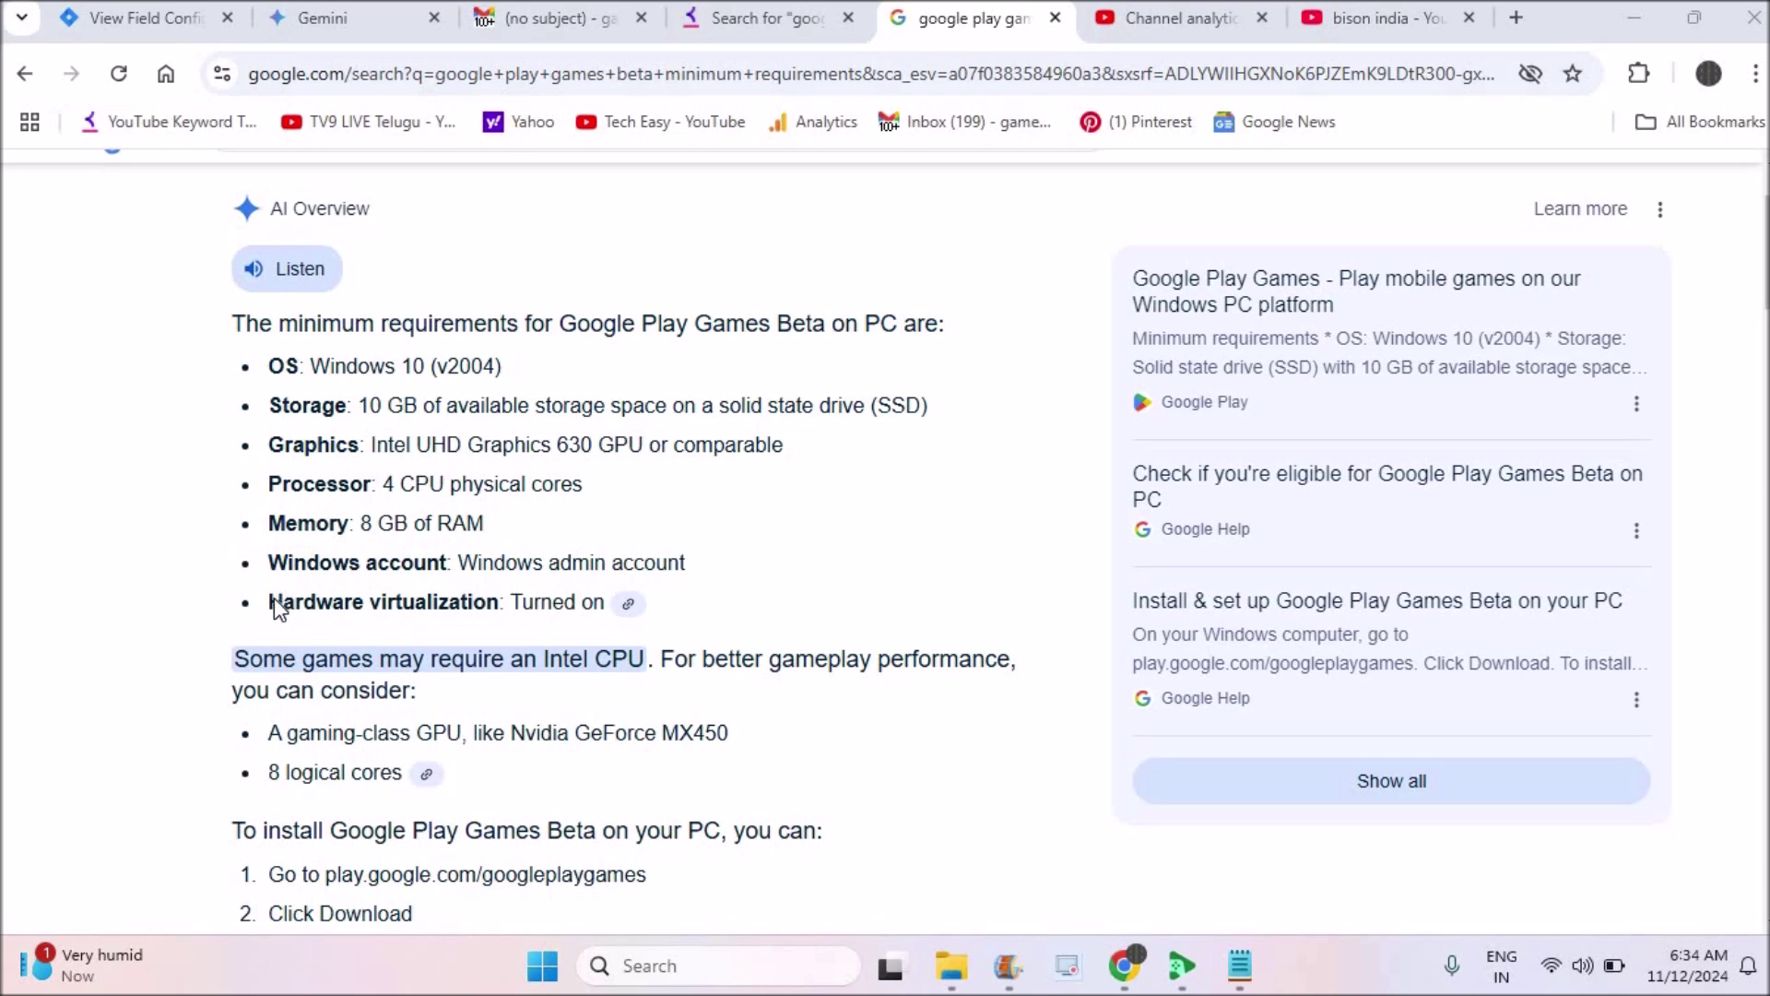
- Highlight the 'Hardware virtualization' requirement in the AI Overview, then bring up Windows search
{"action": "left_click_drag", "start_coordinate": [274, 607], "coordinate": [518, 604]}
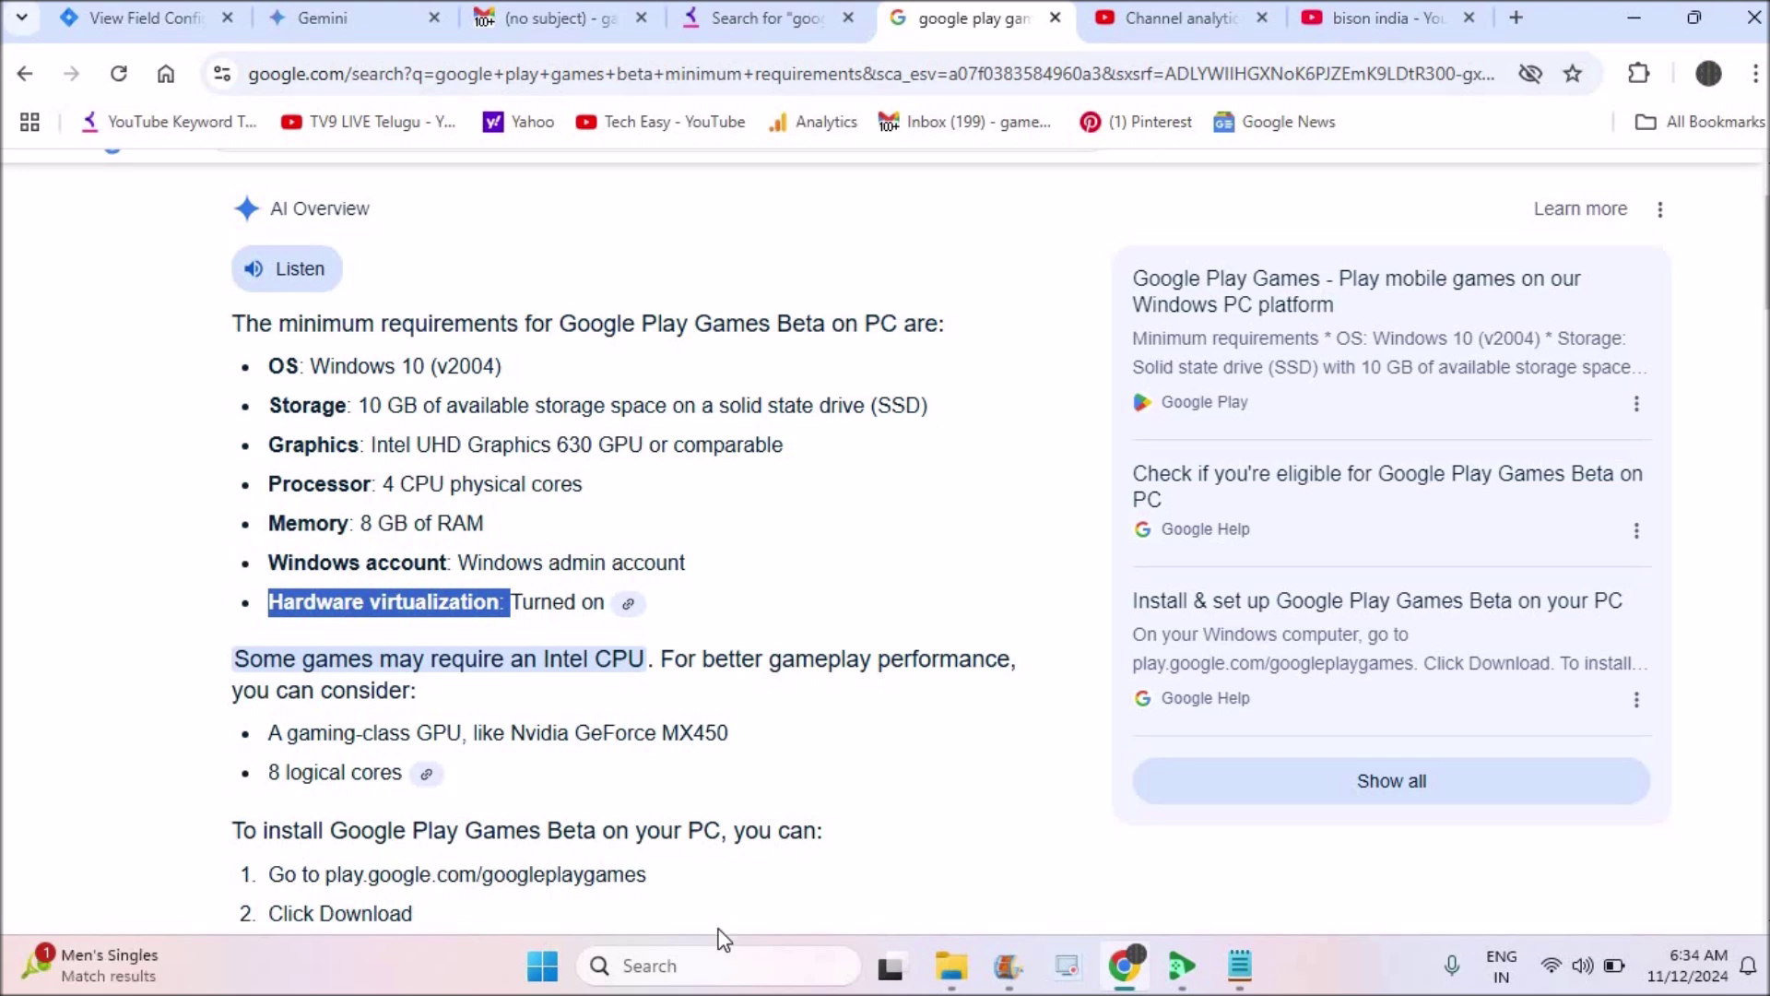
{"action": "left_click", "coordinate": [687, 967]}
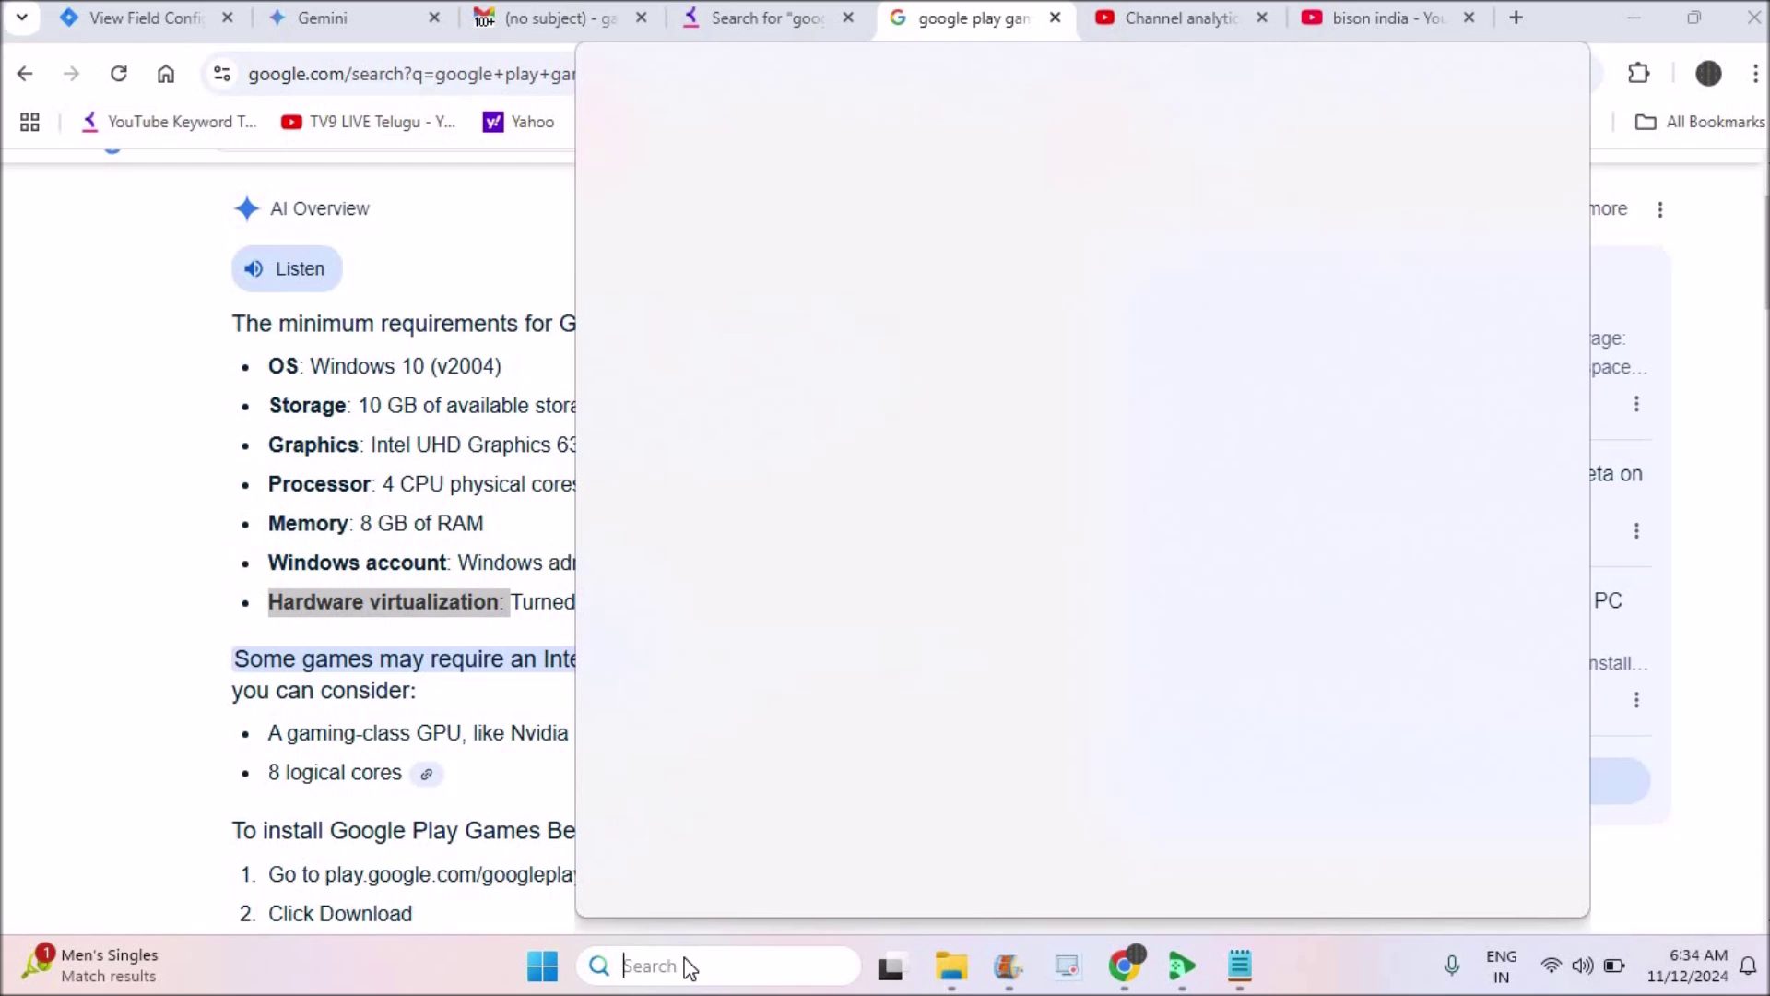
- Search 'turn' and launch the Best match 'Turn Windows features on or off'
{"action": "type", "text": "turn"}
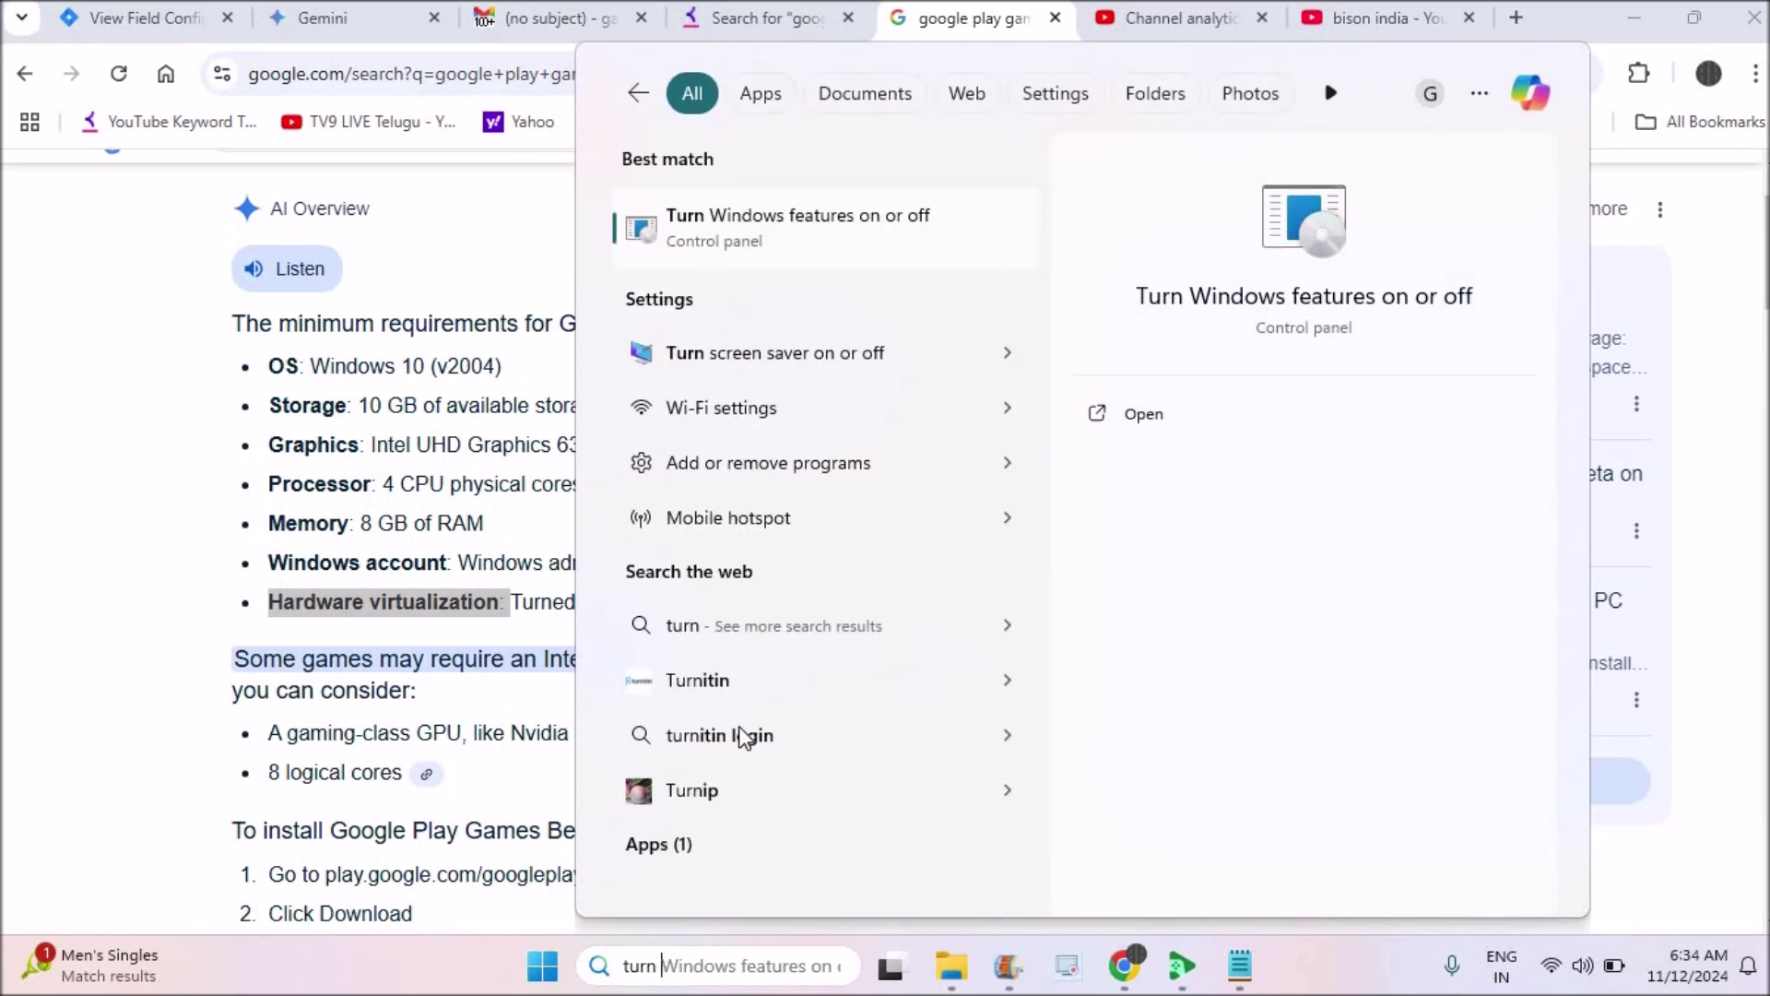
{"action": "left_click_drag", "start_coordinate": [744, 734], "coordinate": [1161, 828]}
{"action": "left_click", "coordinate": [834, 237]}
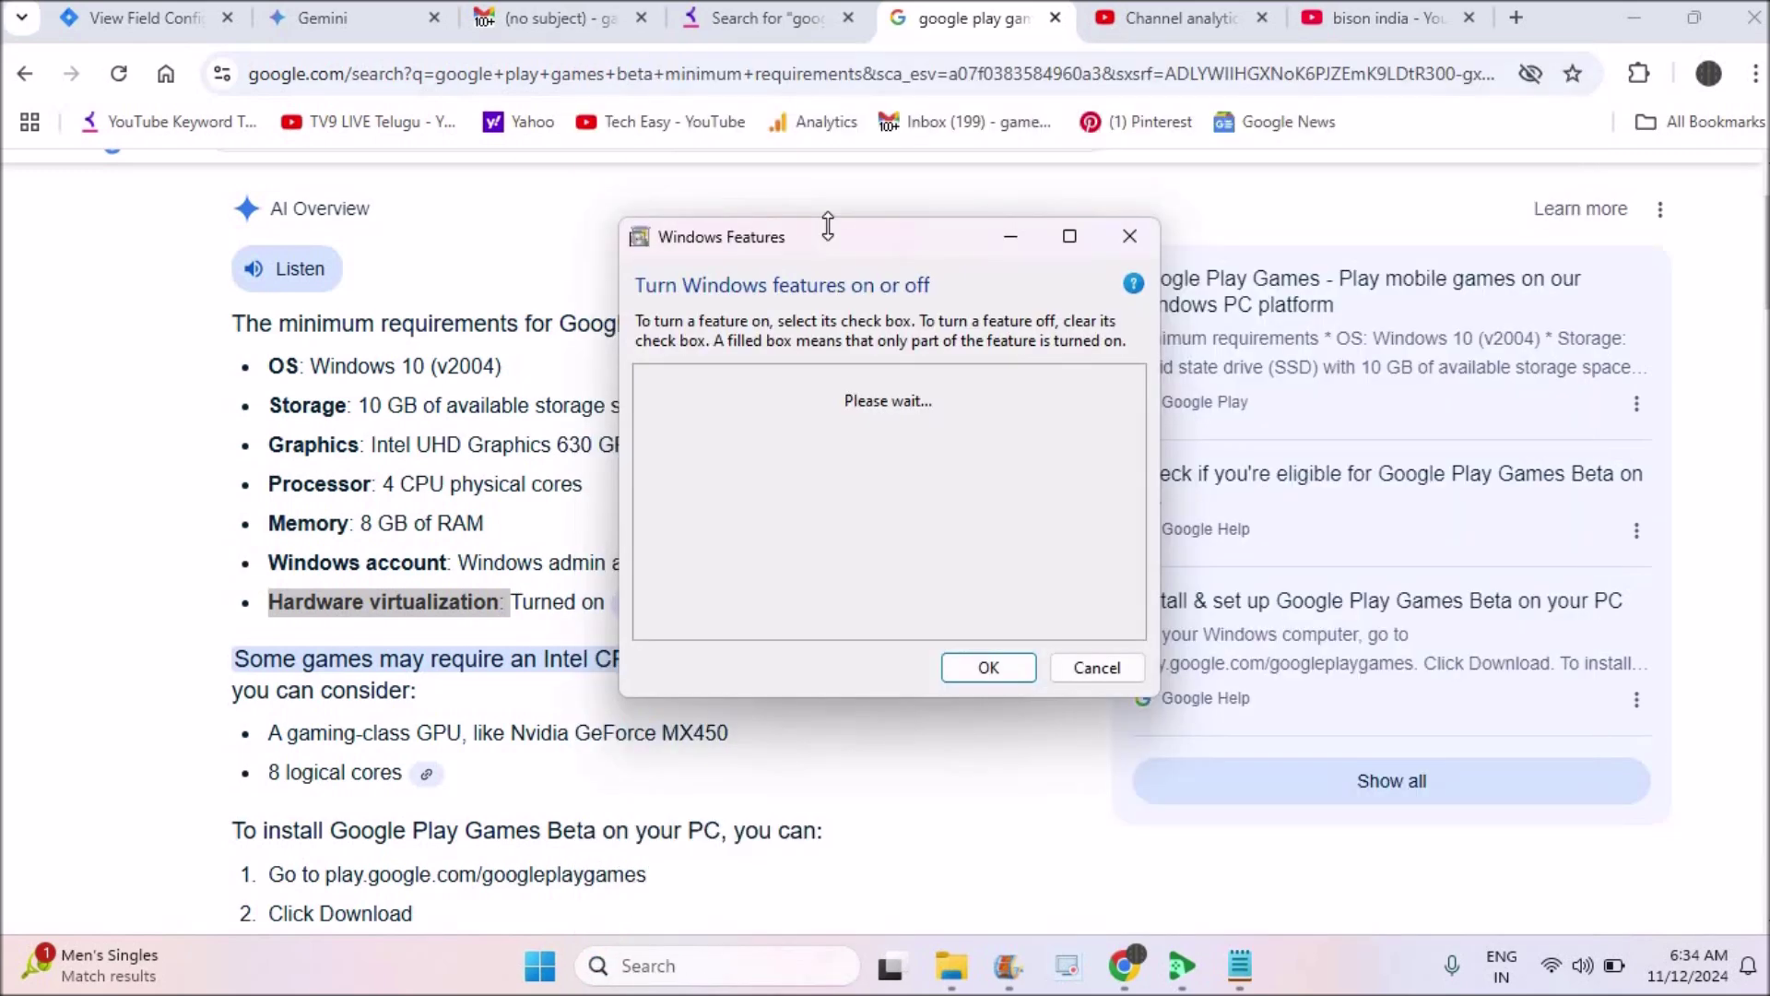
- Maximize Windows Features, leave Virtual Machine Platform checked, and confirm with OK
{"action": "left_click", "coordinate": [1071, 236]}
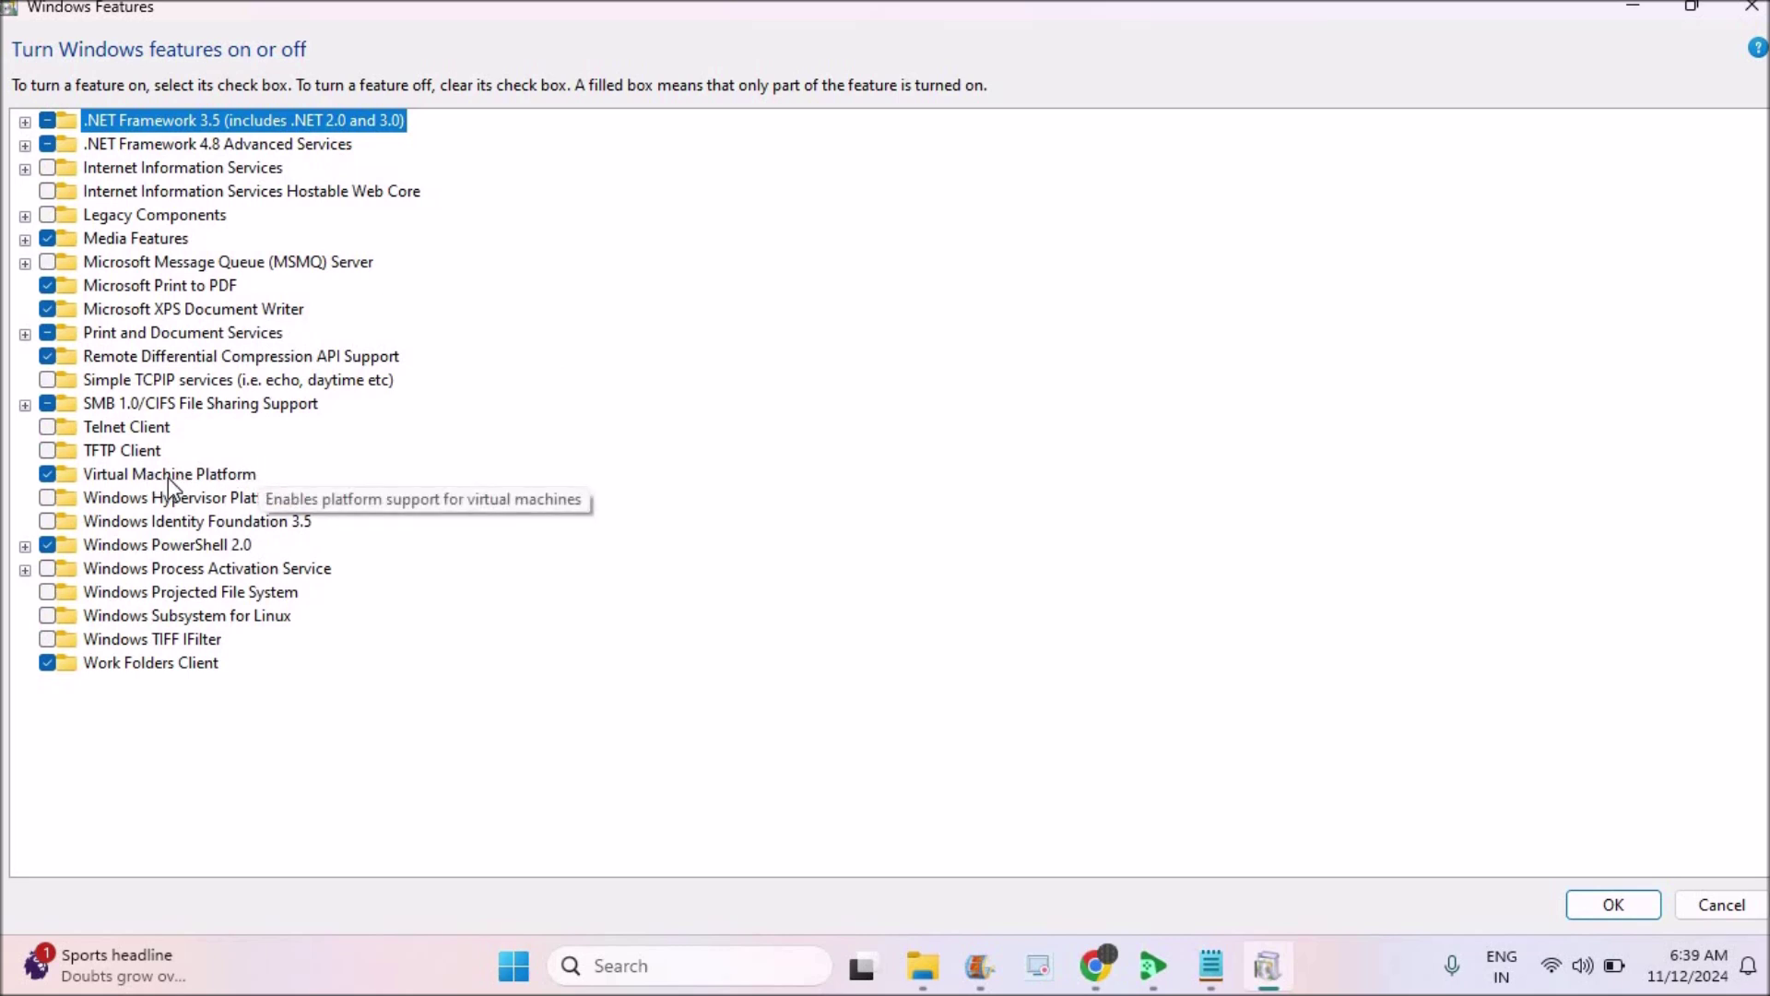
{"action": "left_click", "coordinate": [47, 475]}
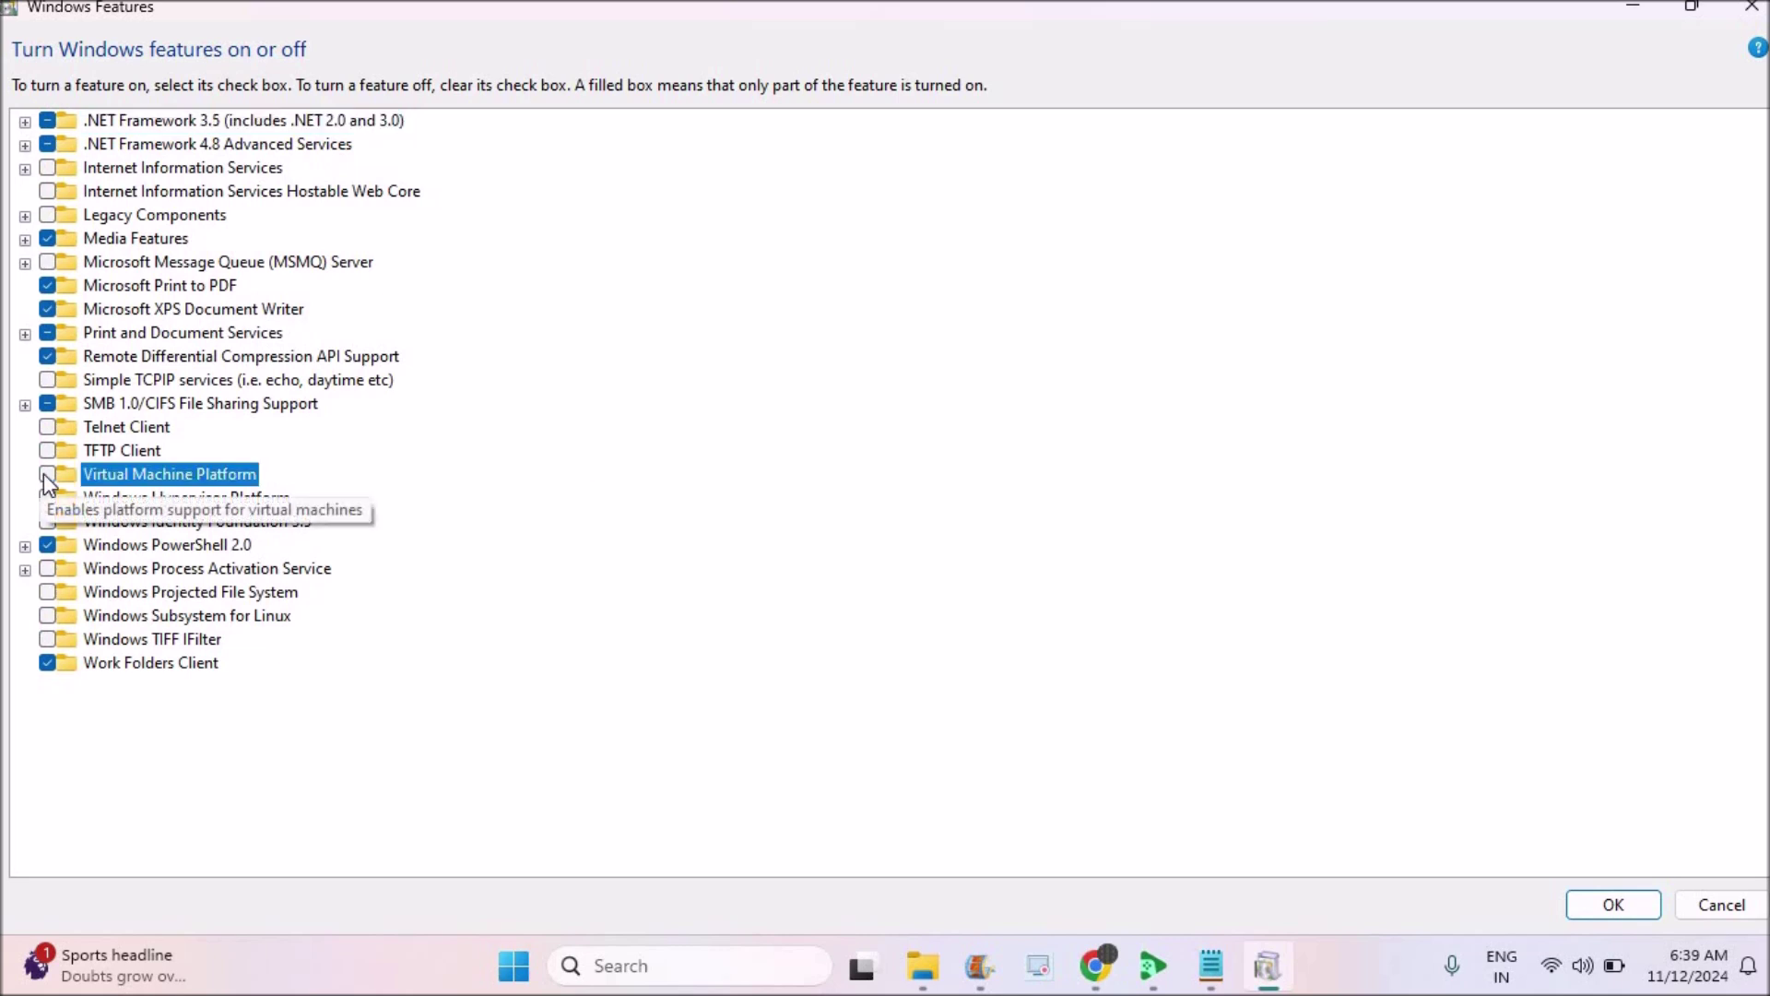
{"action": "left_click", "coordinate": [47, 475]}
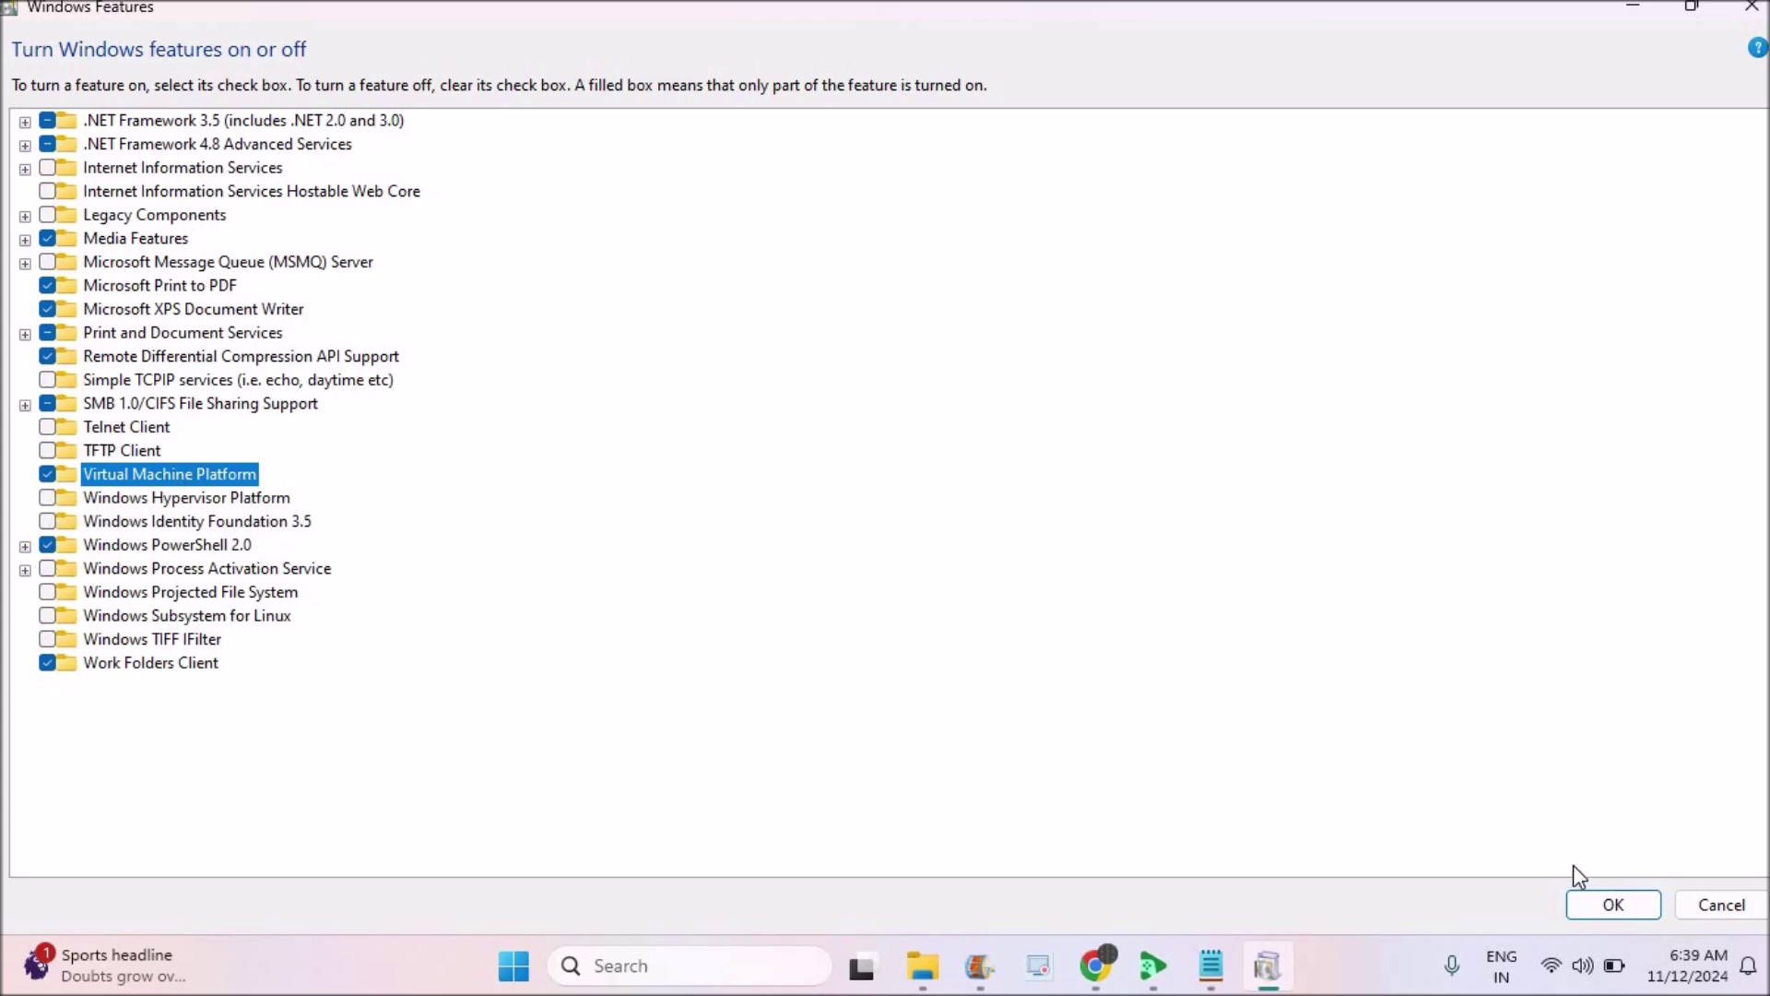
{"action": "left_click", "coordinate": [1609, 903]}
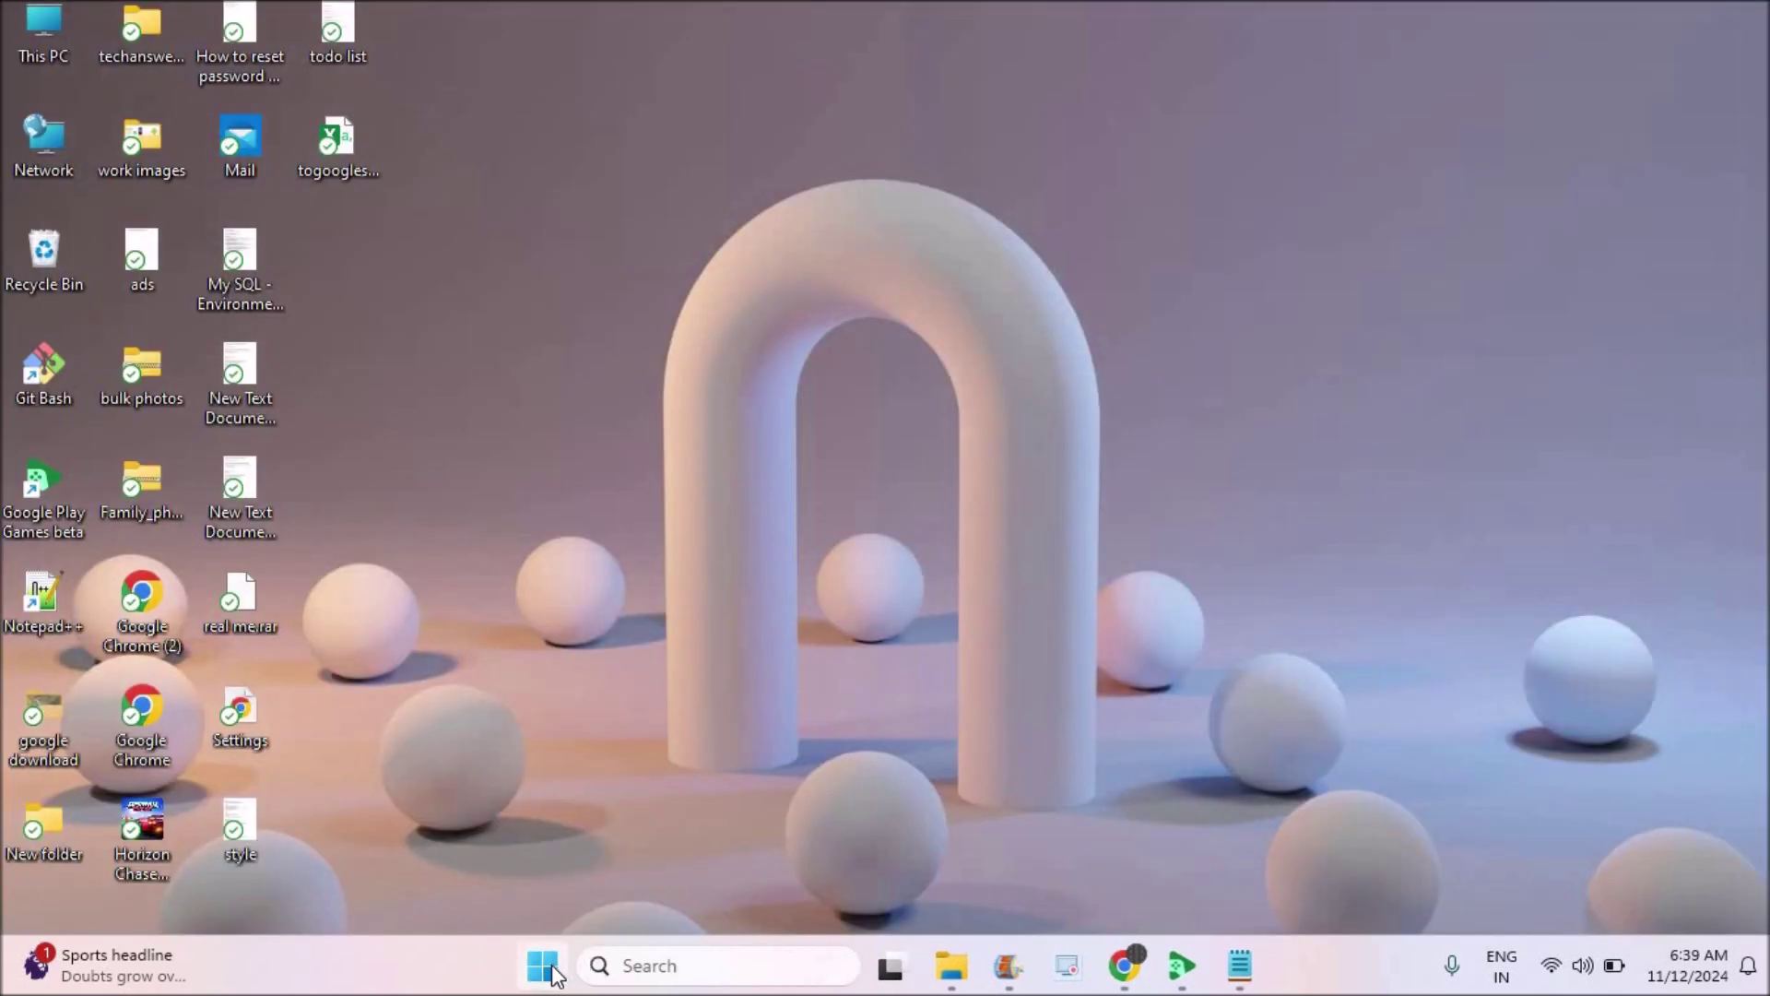
- Search 'google play' from the taskbar and launch Google Play Games beta
{"action": "left_click", "coordinate": [551, 970]}
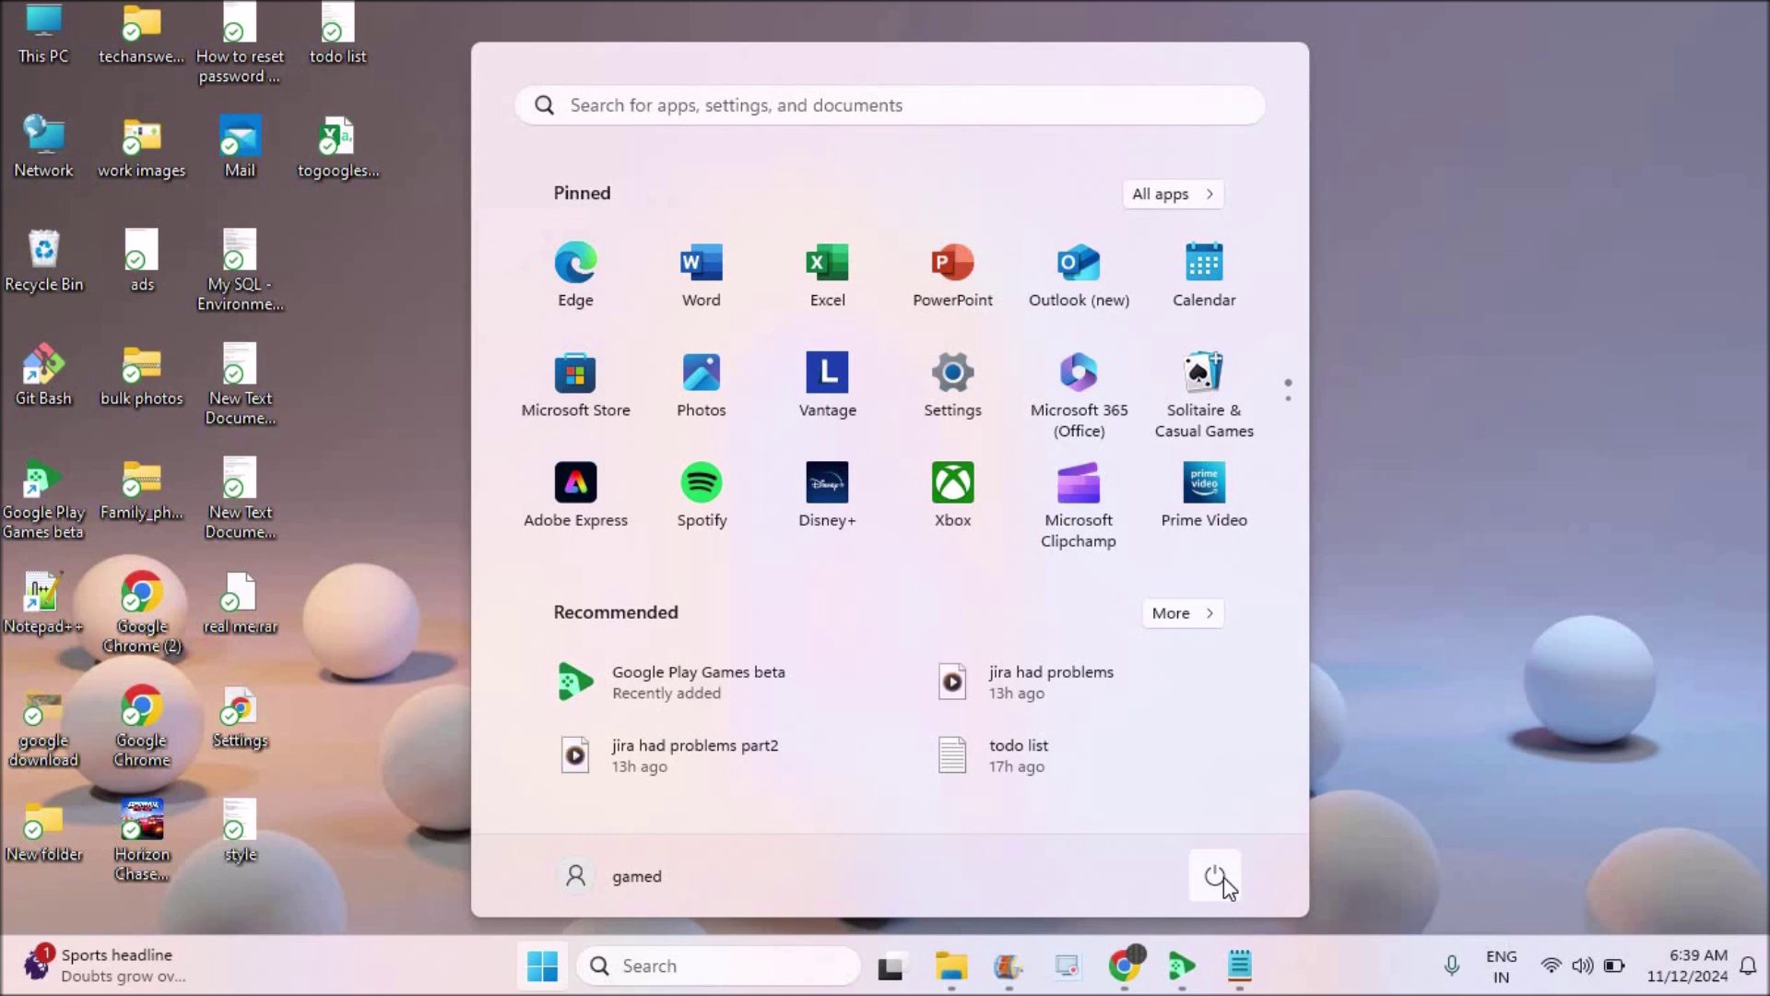
{"action": "left_click", "coordinate": [730, 965]}
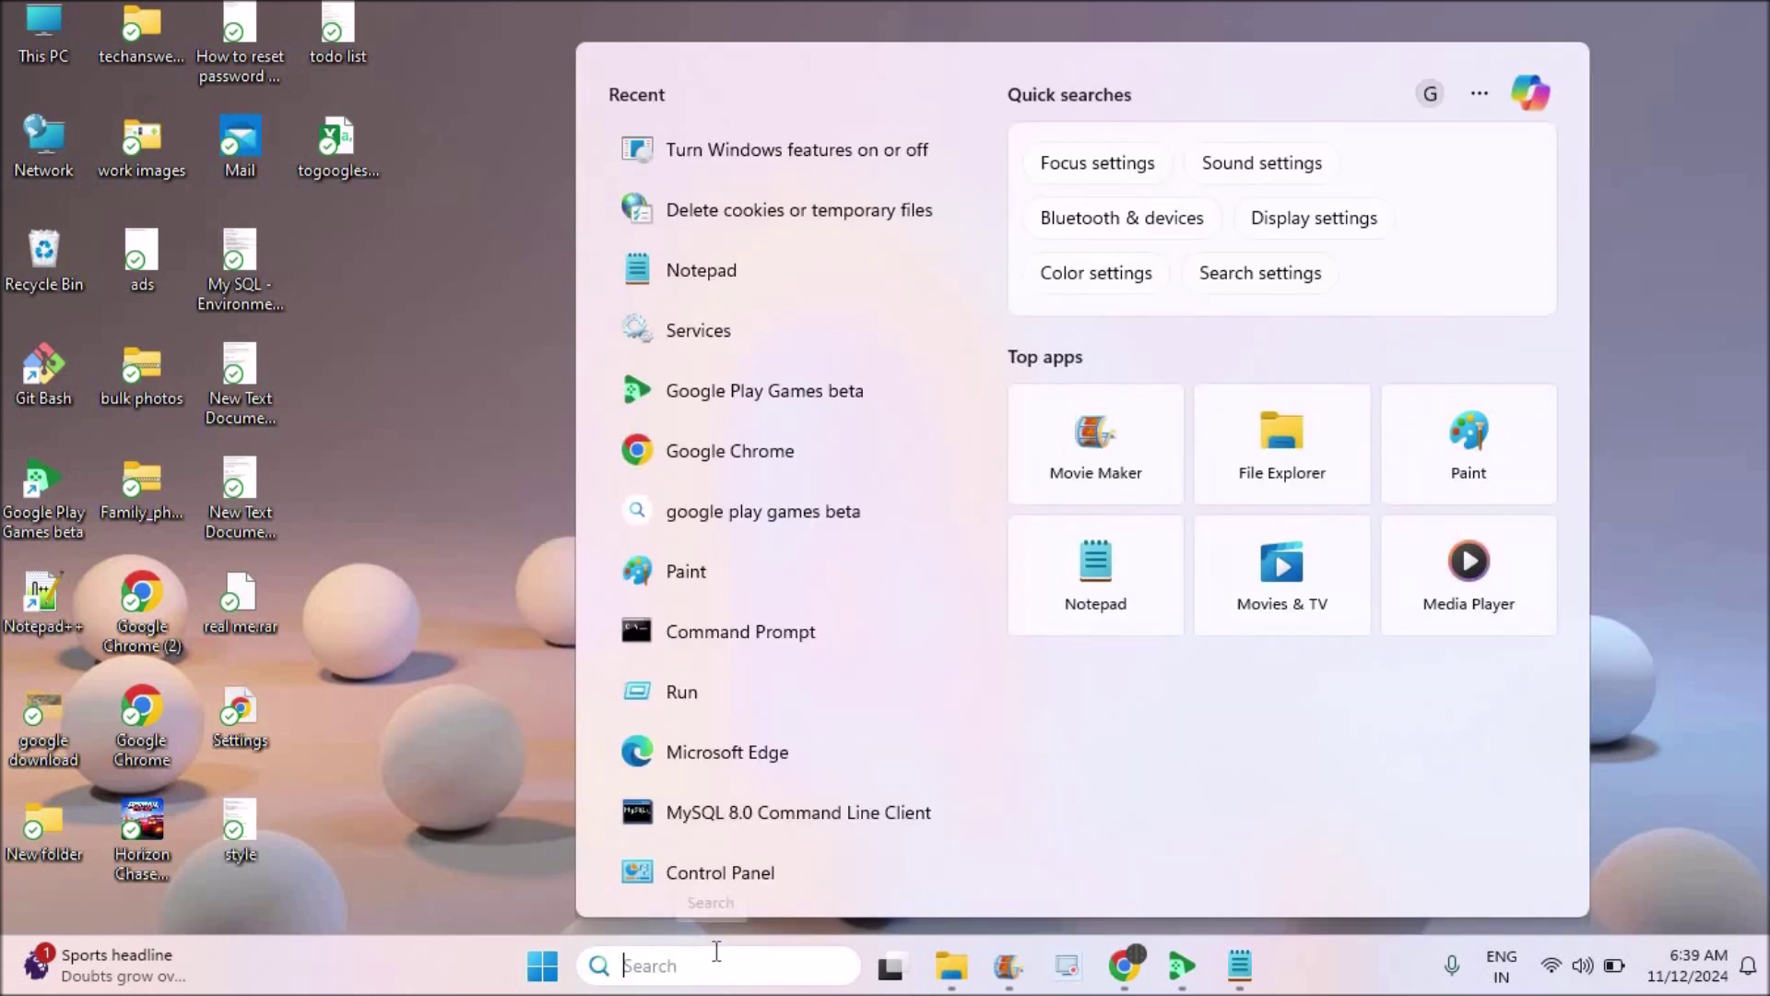
{"action": "type", "text": "googlr"}
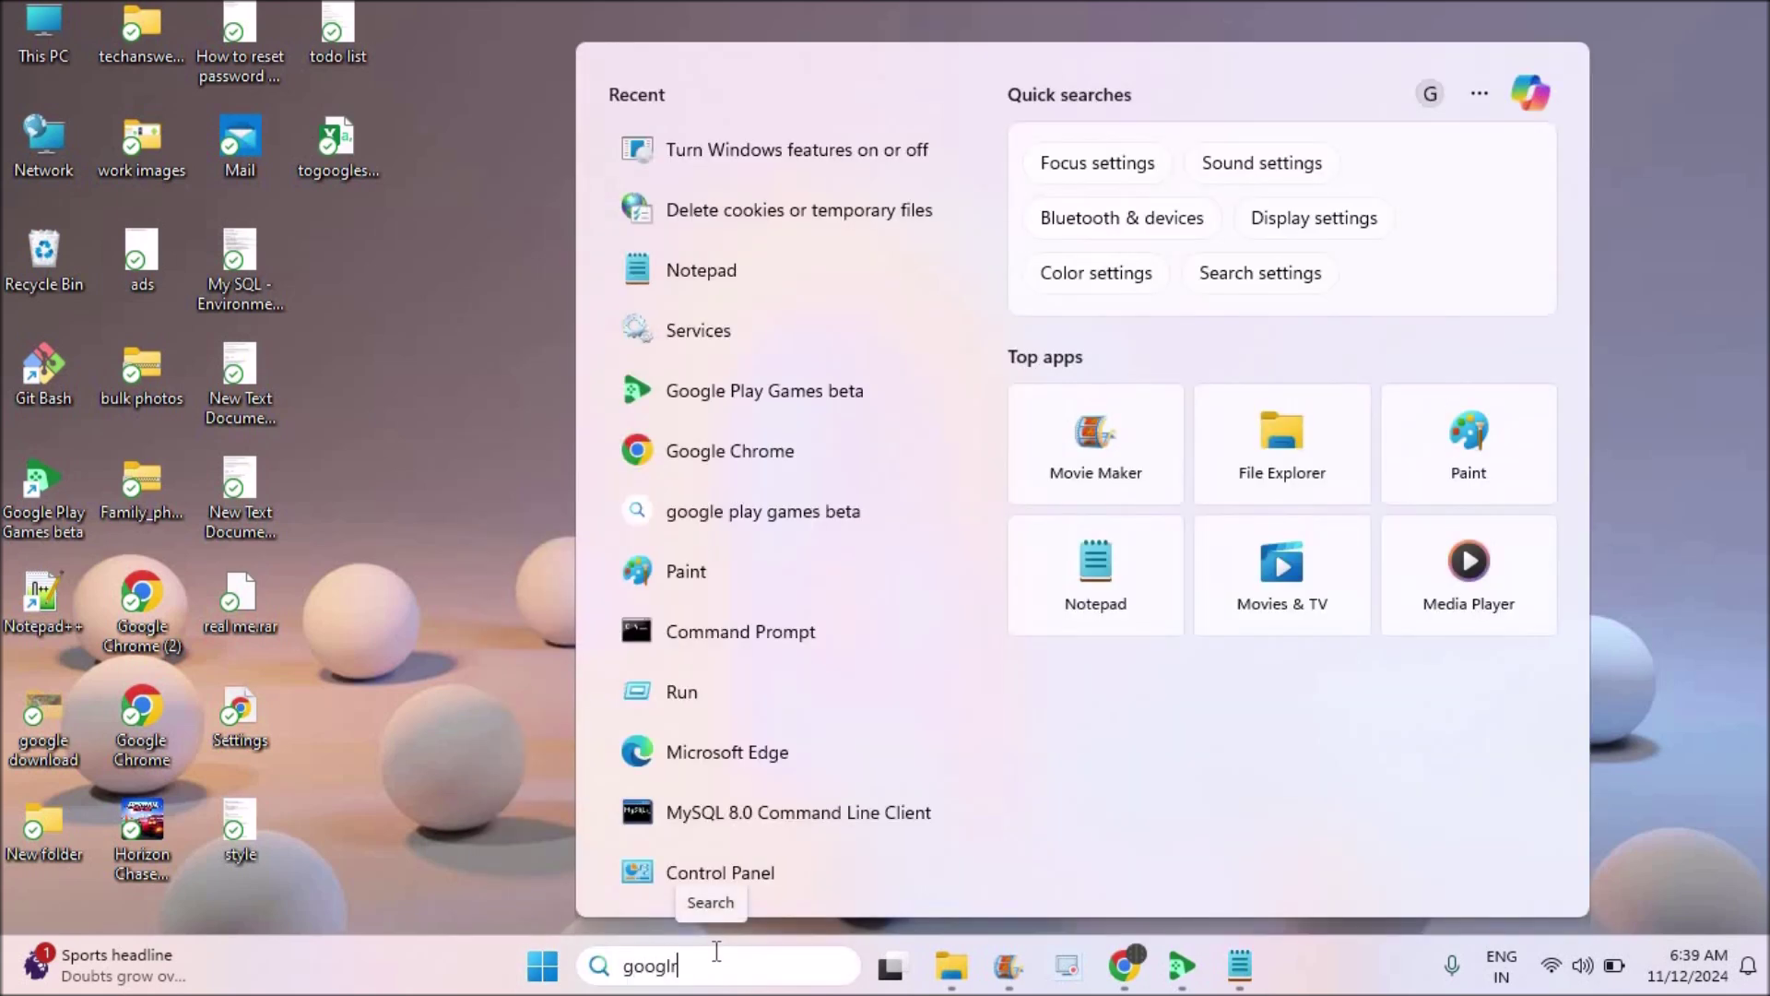
{"action": "key", "text": "BackSpace"}
{"action": "type", "text": "e "}
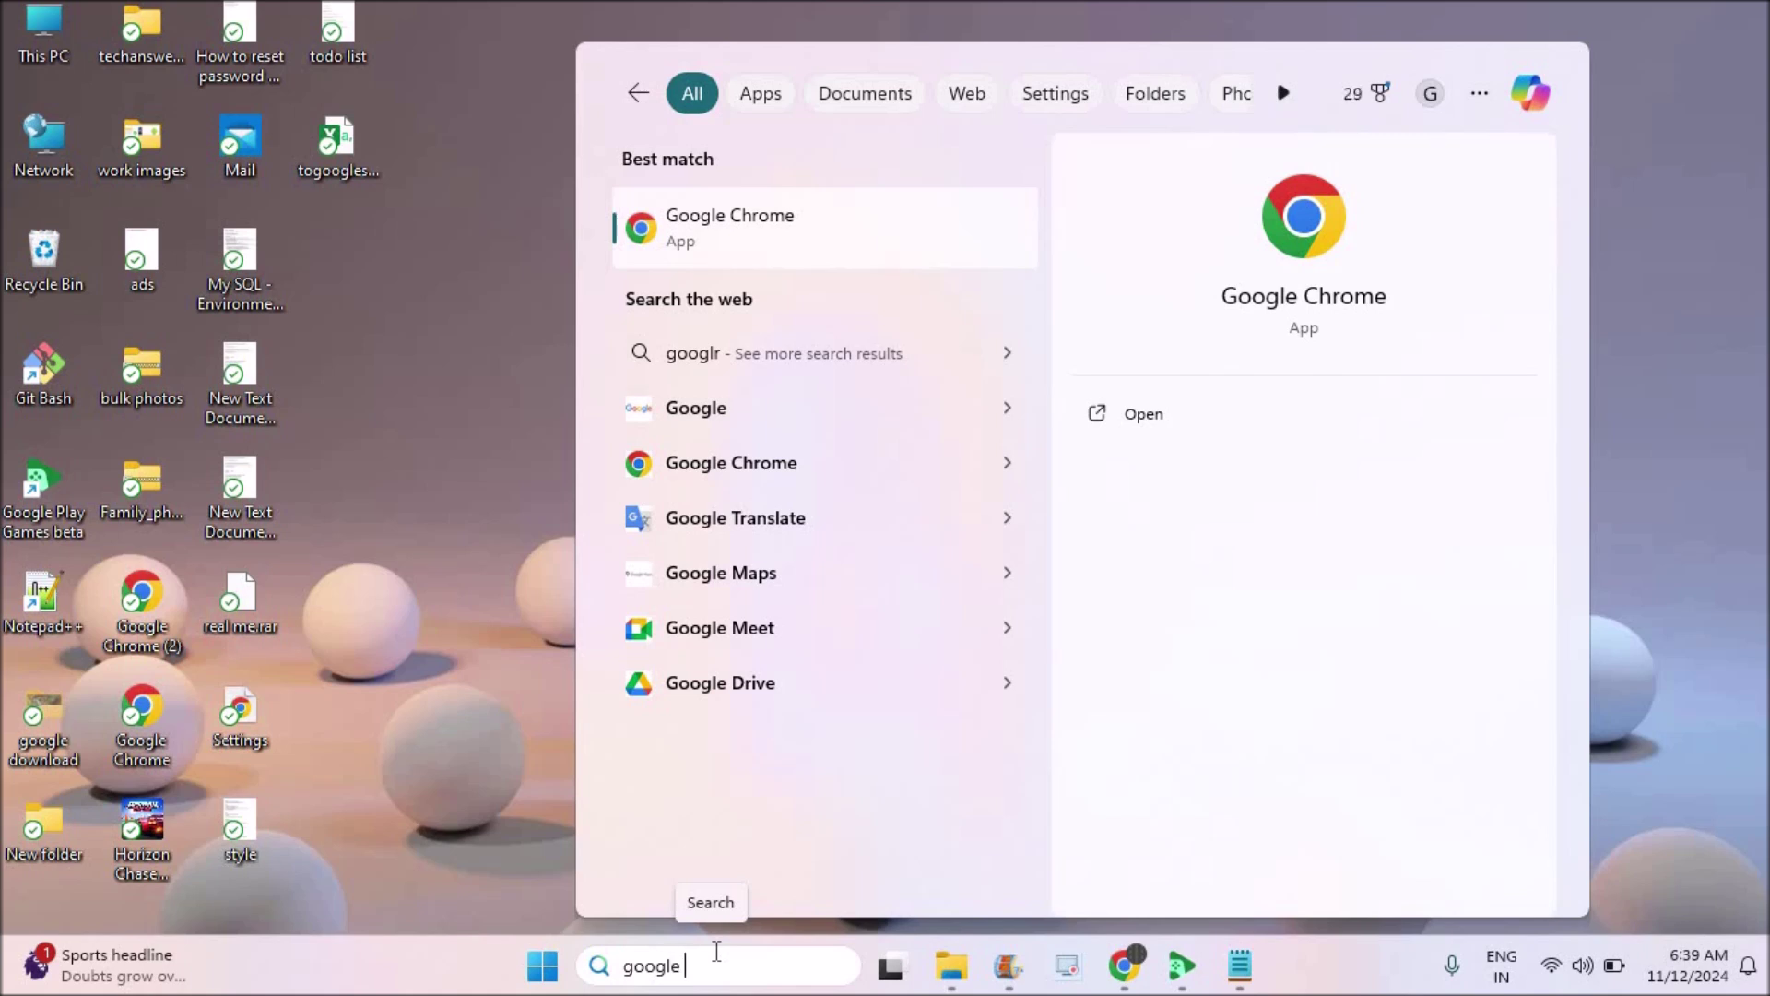
{"action": "type", "text": "play"}
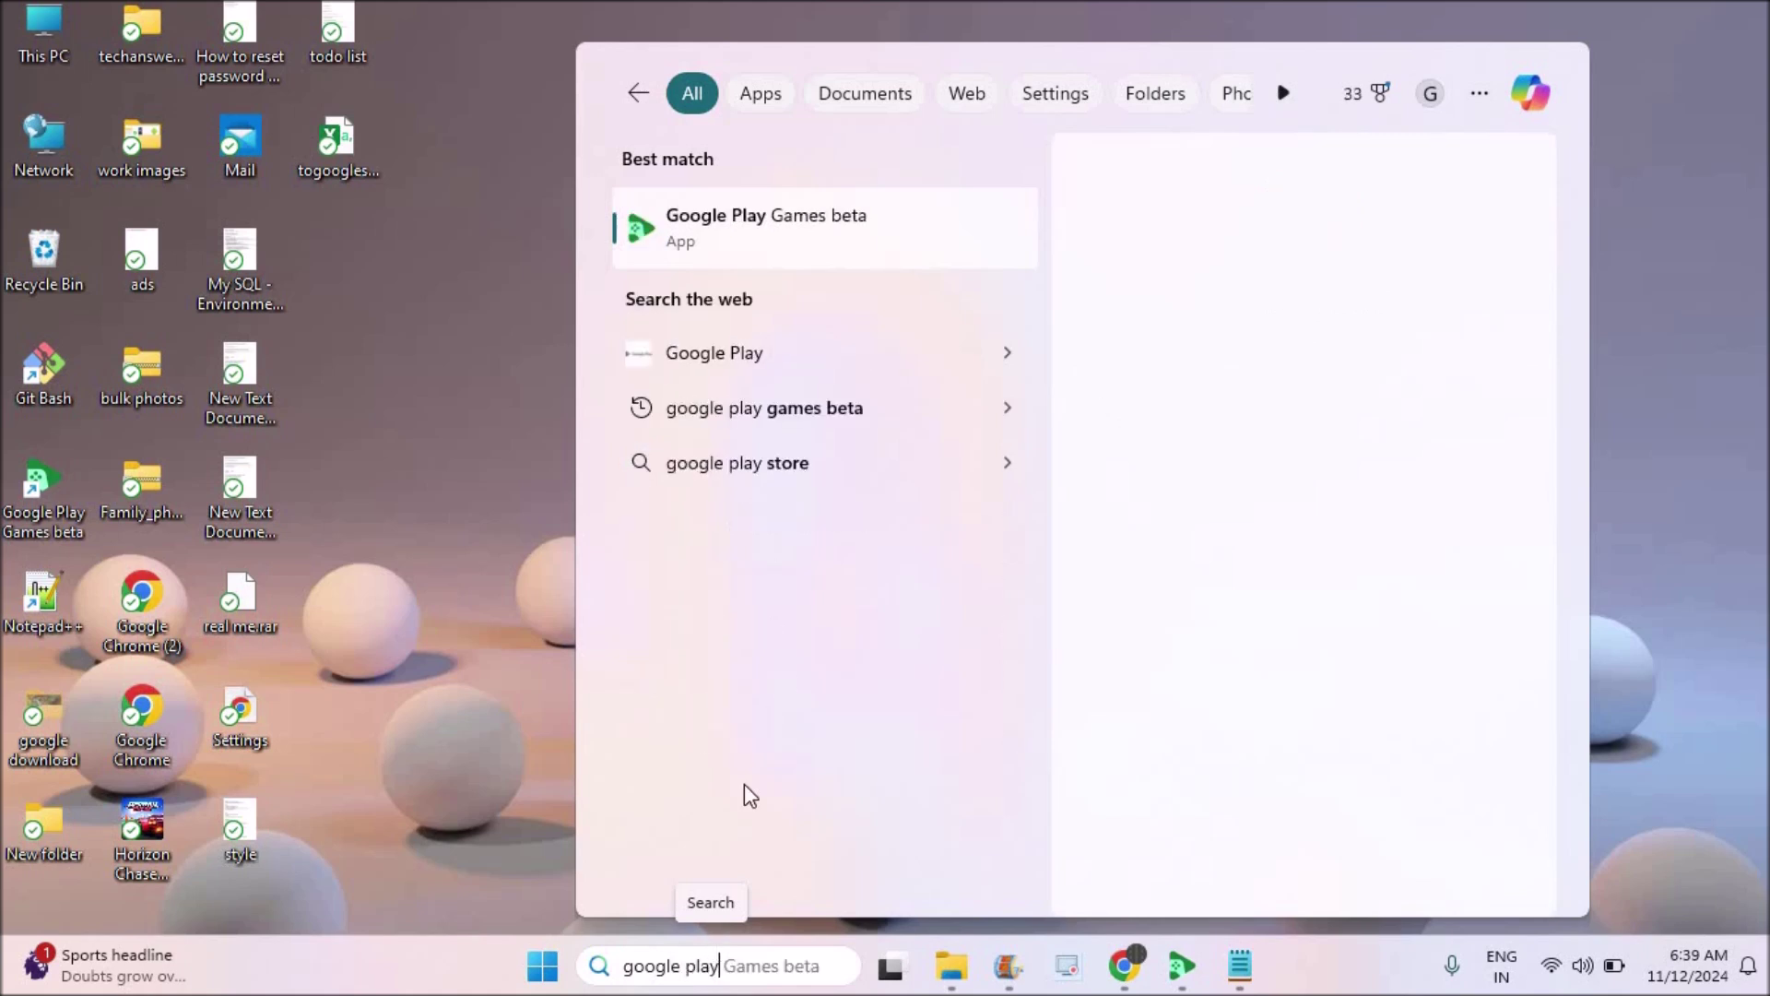
{"action": "left_click", "coordinate": [1178, 968]}
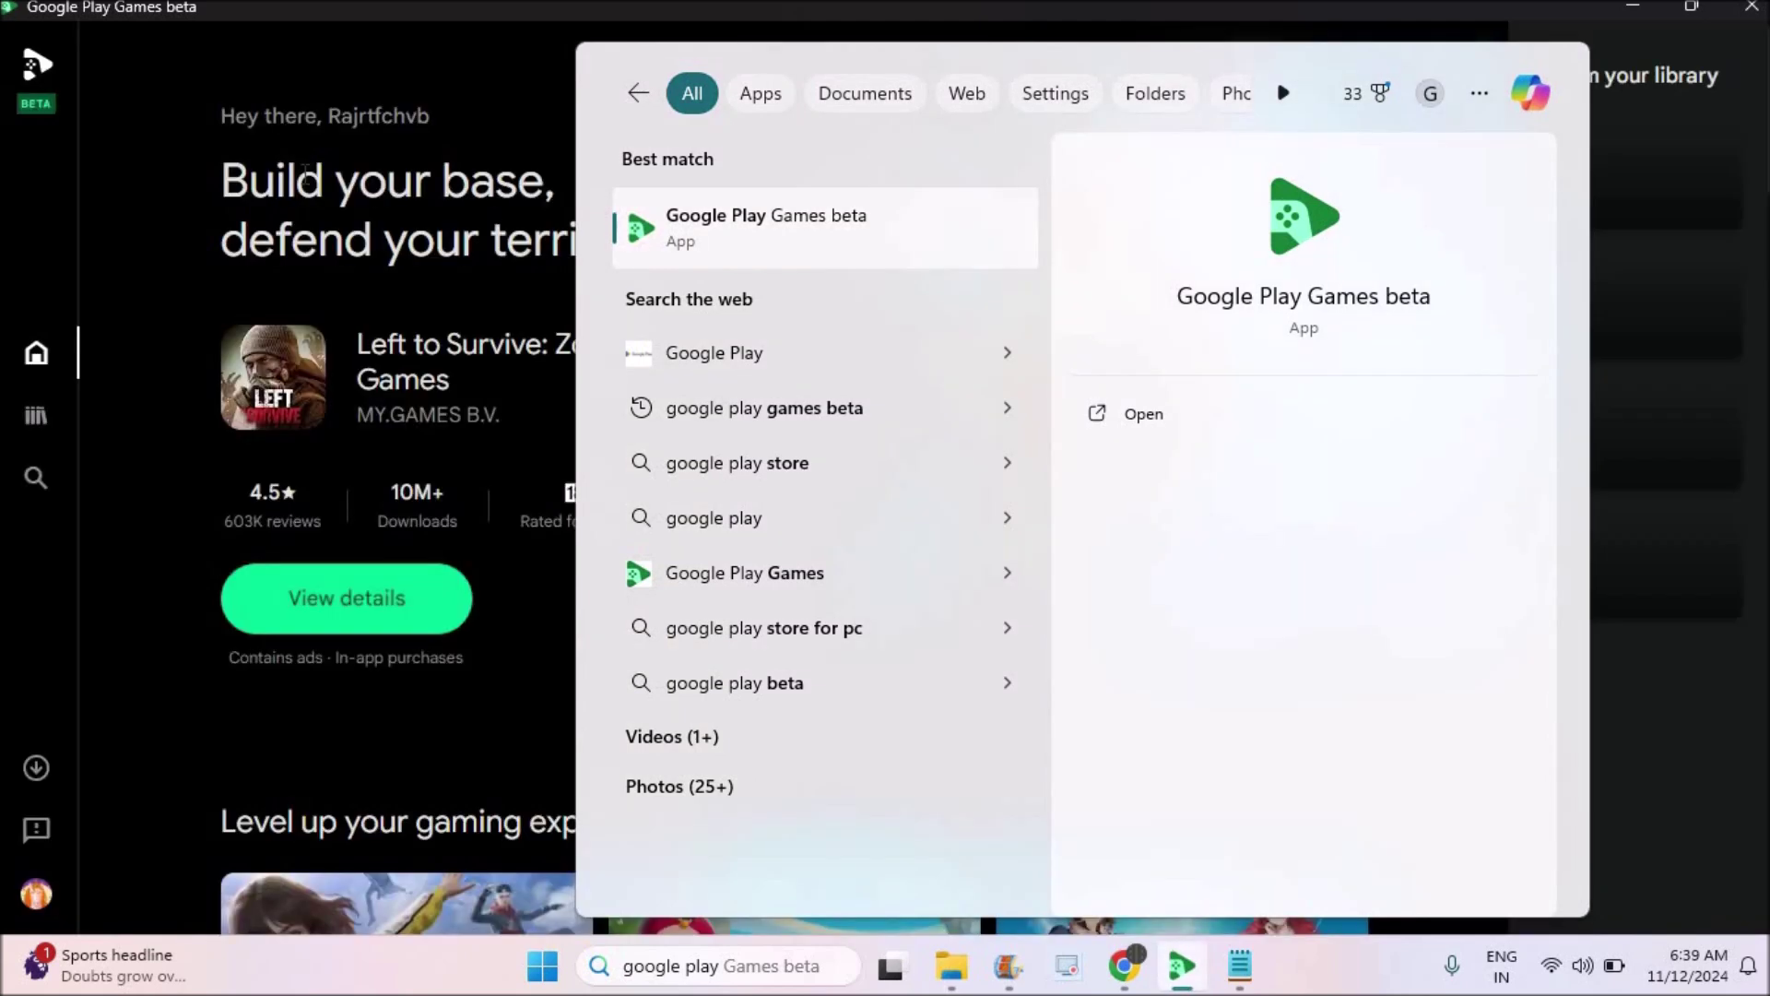
- Dismiss the search flyout so the Google Play Games beta home page fills the screen
{"action": "left_click", "coordinate": [305, 173]}
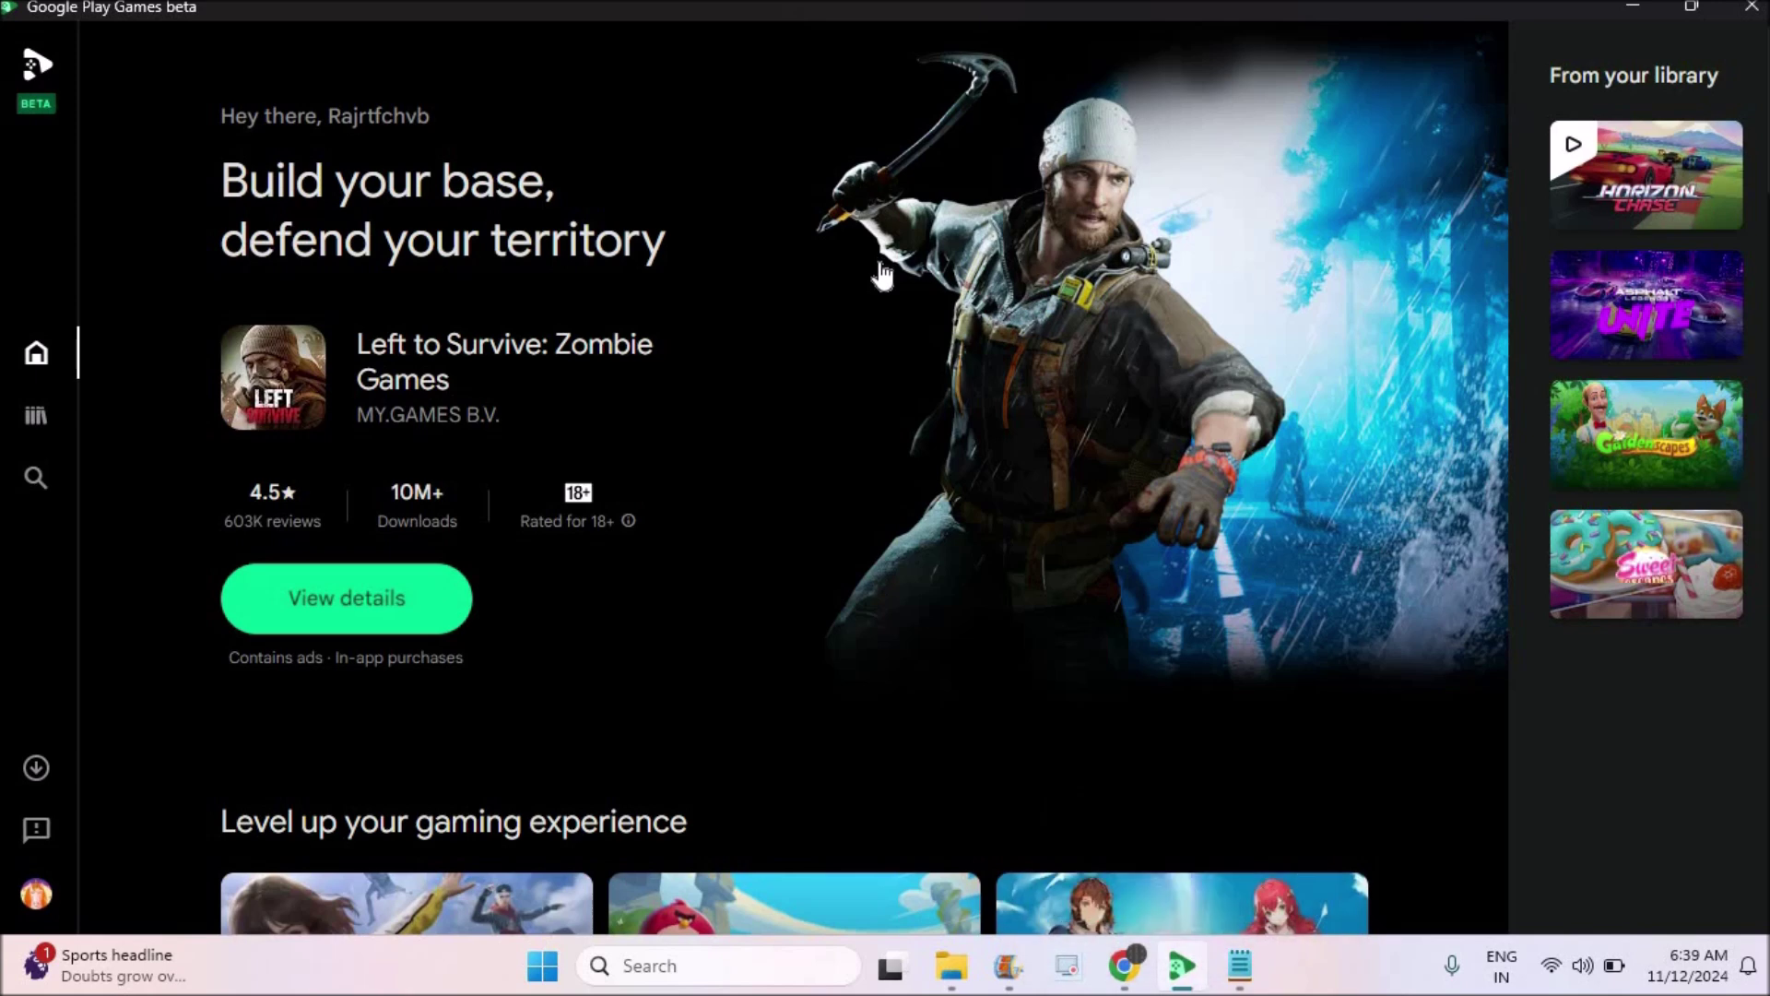